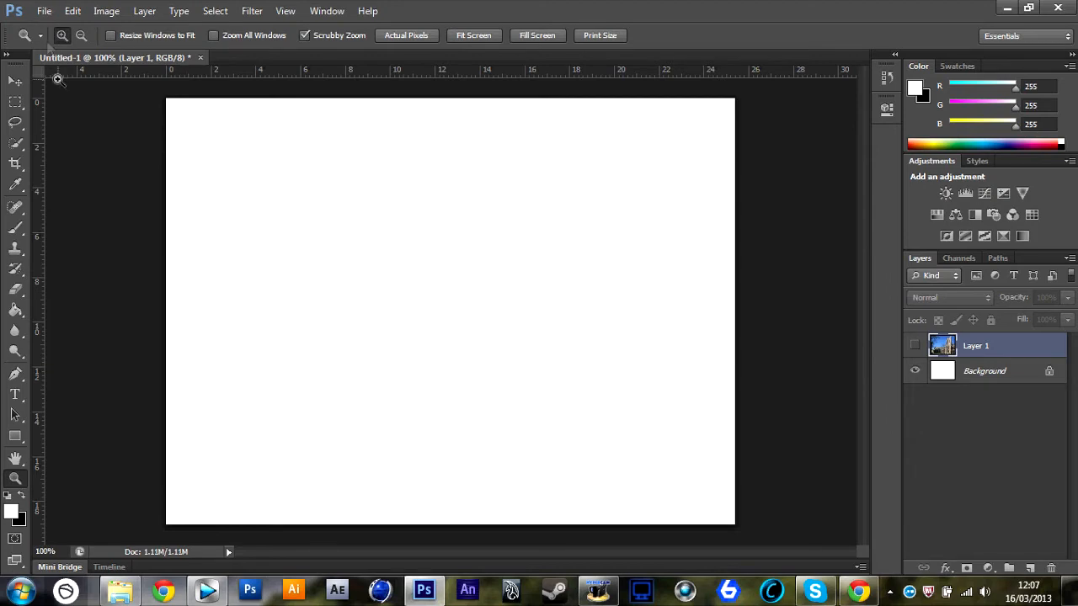
{"action": "left_click", "coordinate": [43, 11]}
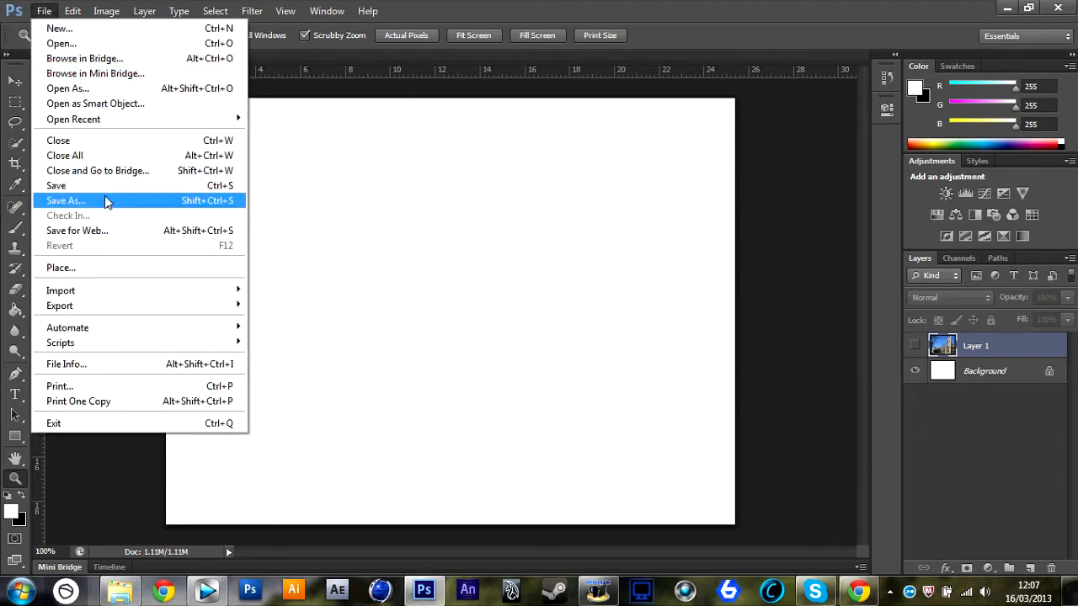
{"action": "left_click", "coordinate": [631, 10]}
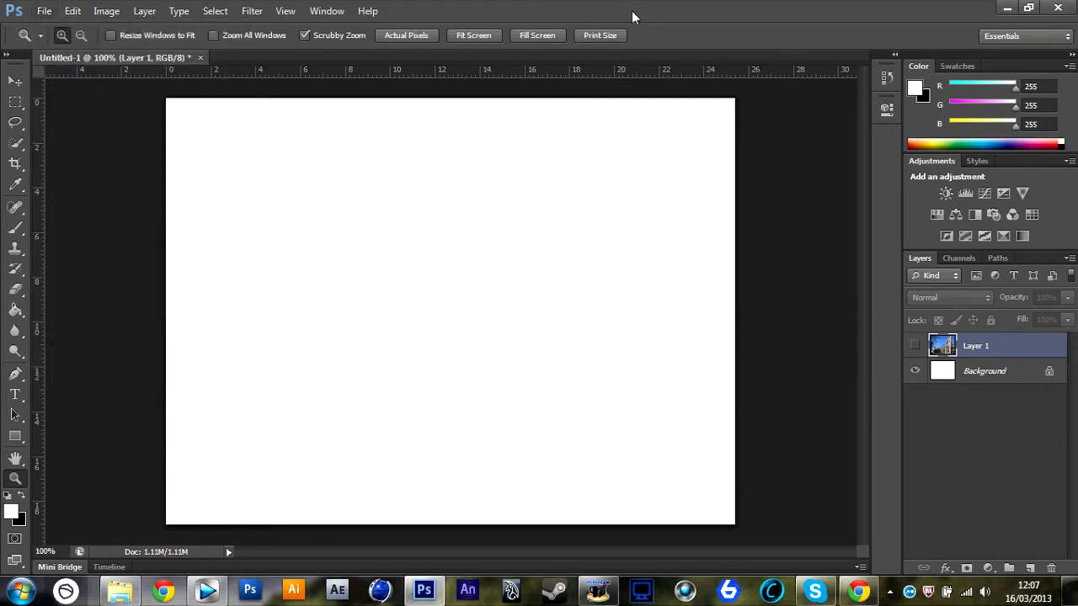
{"action": "left_click", "coordinate": [72, 11]}
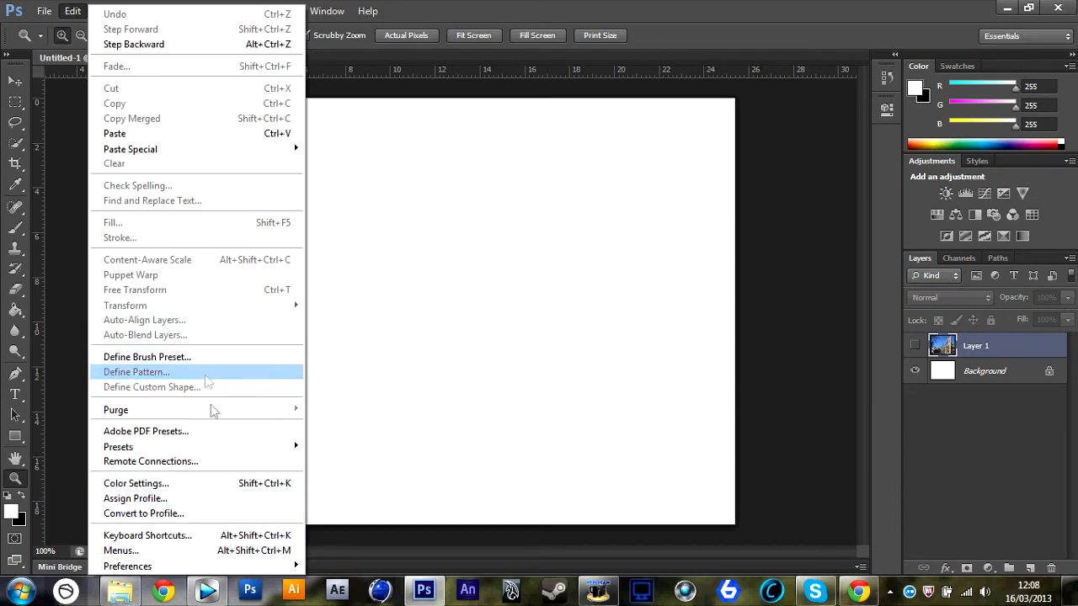
{"action": "left_click", "coordinate": [645, 14]}
Hide the Color and Adjustments panels so that Layers takes their place in the workspace.
{"action": "left_click", "coordinate": [144, 11]}
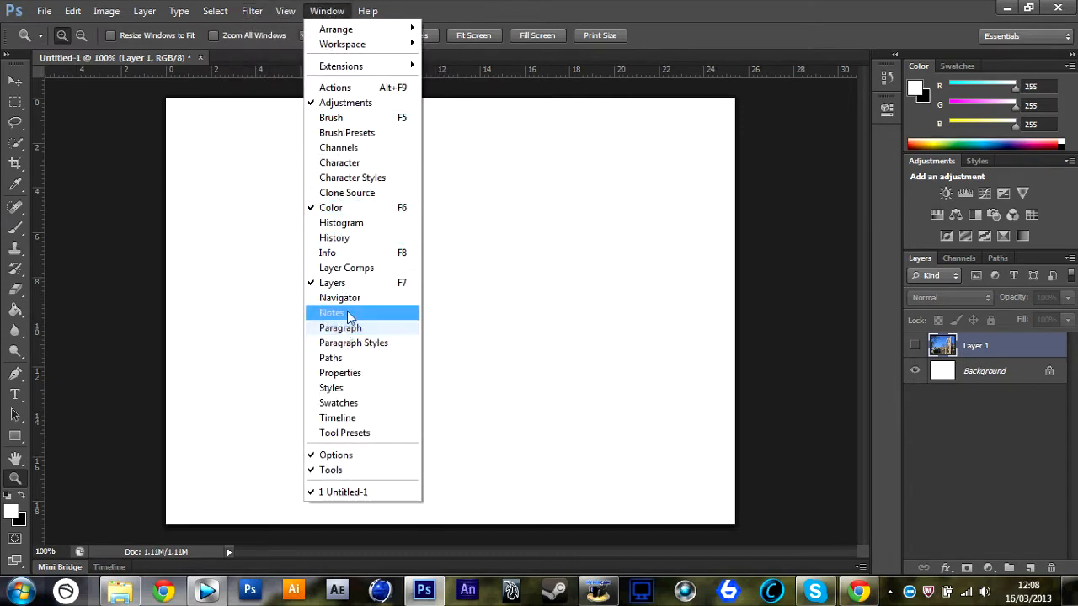
{"action": "left_click", "coordinate": [336, 208]}
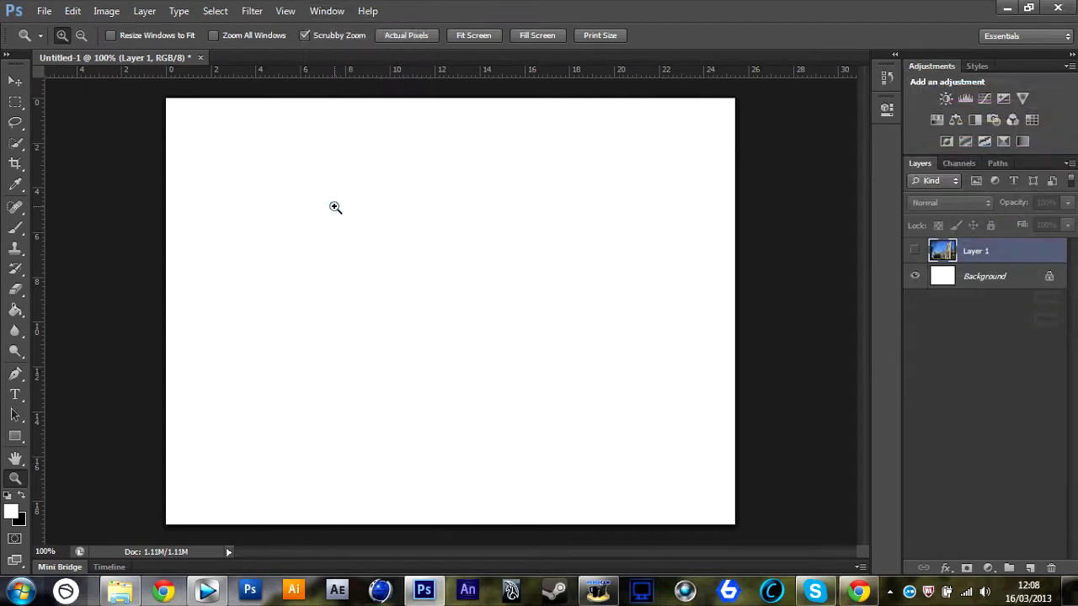
{"action": "left_click", "coordinate": [284, 12]}
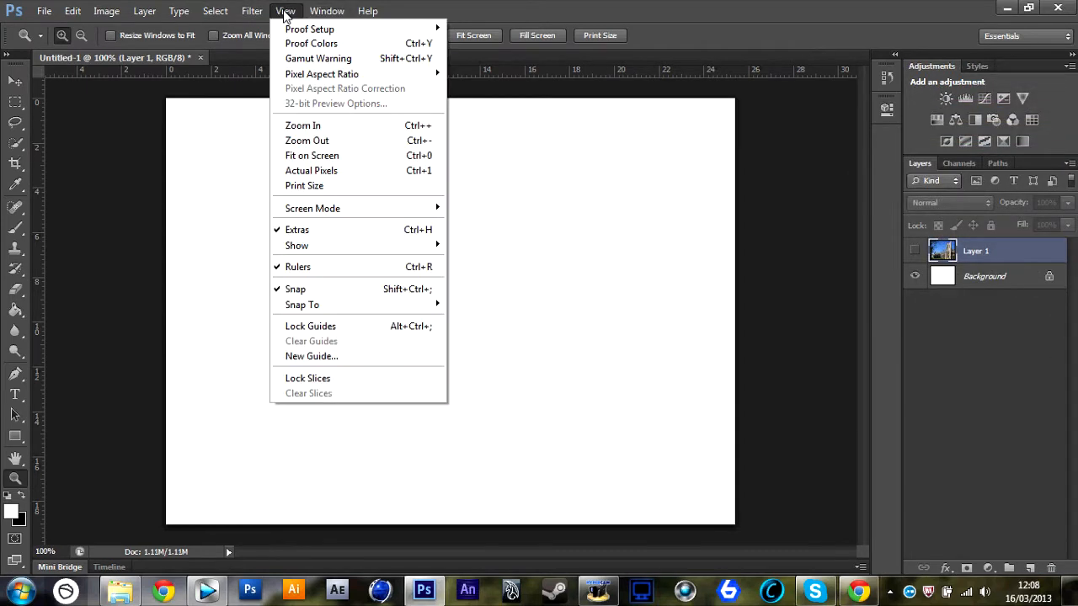
{"action": "mouse_move", "coordinate": [327, 11]}
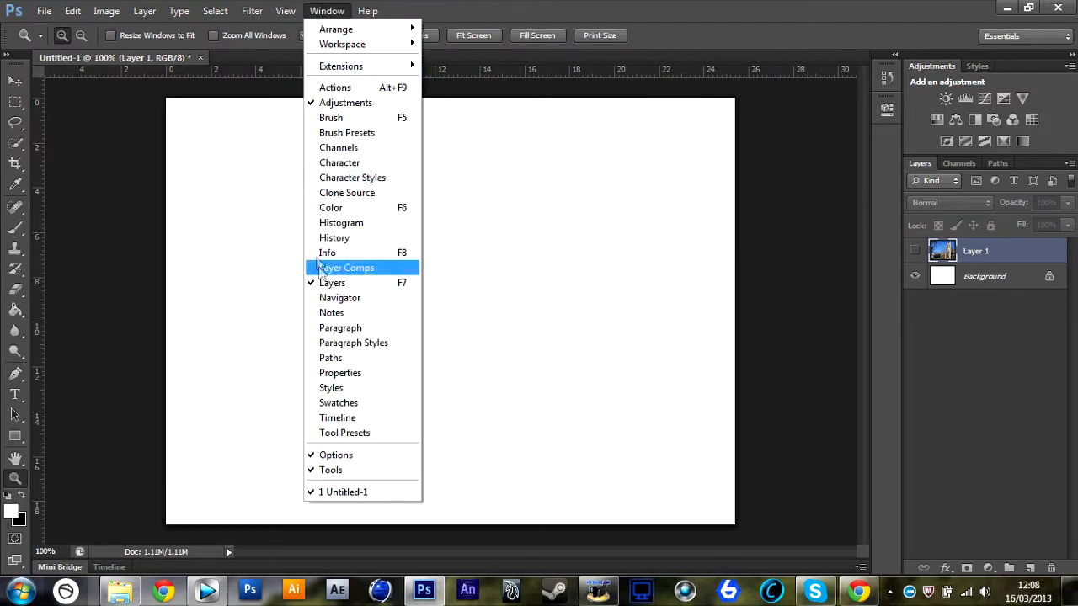
{"action": "left_click", "coordinate": [330, 105]}
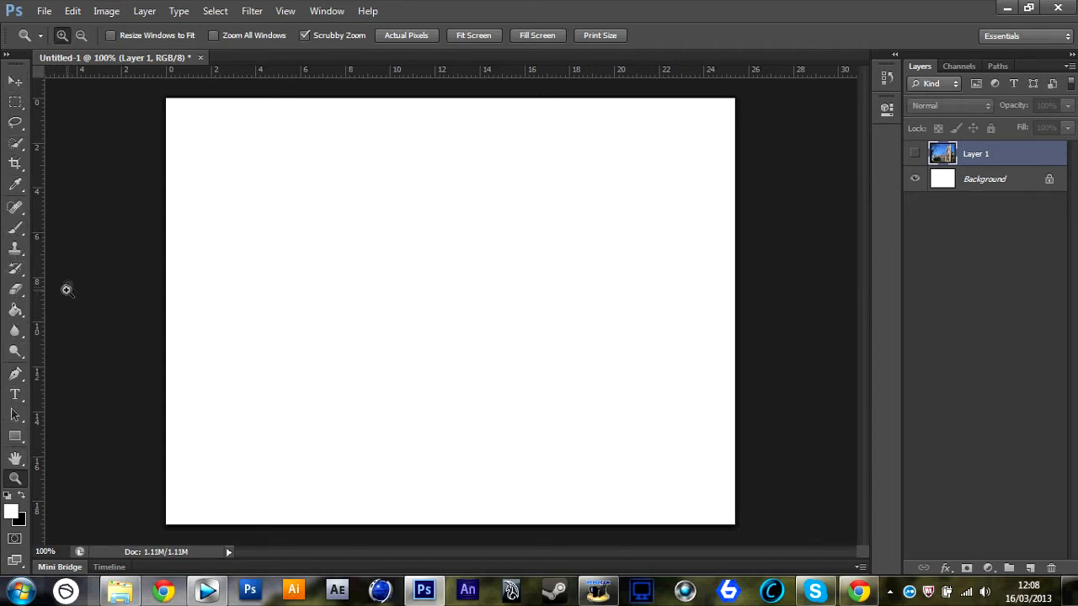
Reset the colours to black and white and paint a black freehand scribble across the Background layer with the Brush tool.
{"action": "left_click", "coordinate": [16, 229]}
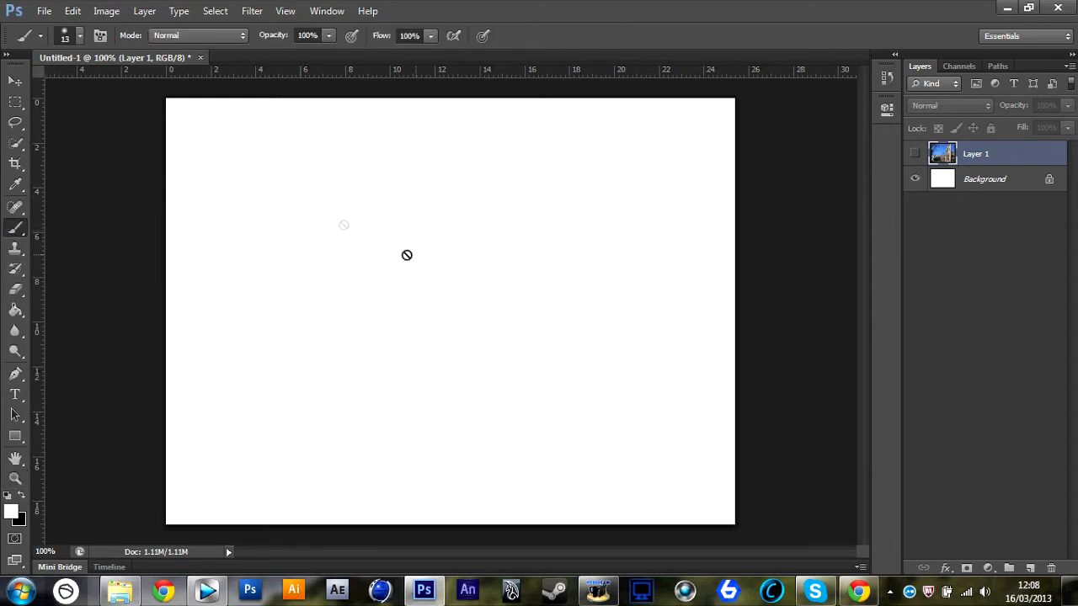
{"action": "left_click", "coordinate": [997, 187]}
{"action": "key", "text": "Caps_Lock"}
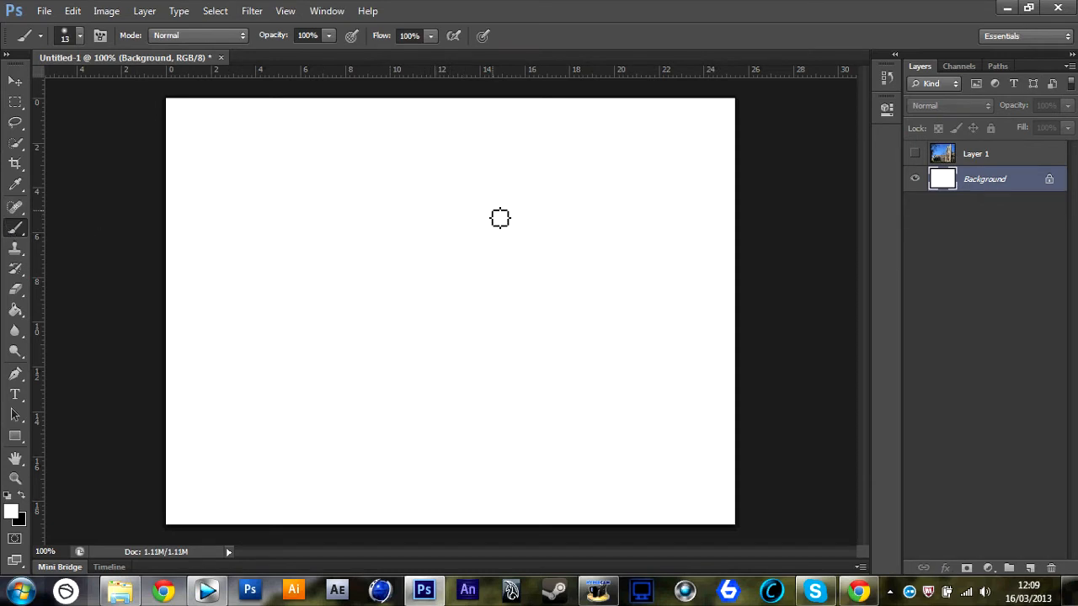
{"action": "left_click", "coordinate": [7, 495]}
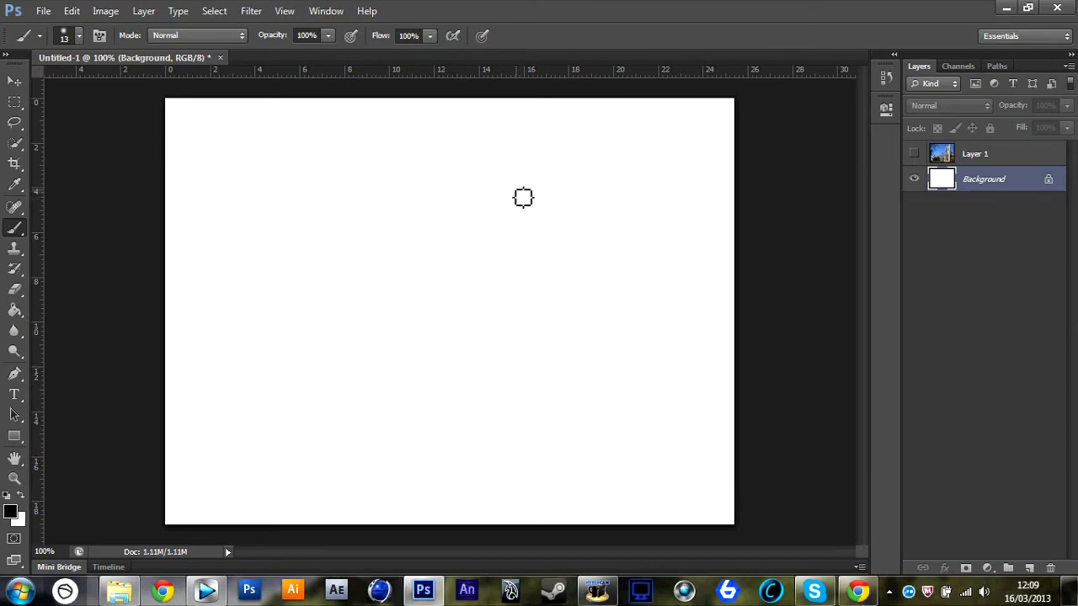
{"action": "mouse_move", "coordinate": [539, 204]}
{"action": "left_mouse_down"}
{"action": "mouse_move", "coordinate": [317, 255]}
{"action": "mouse_move", "coordinate": [475, 330]}
{"action": "mouse_move", "coordinate": [615, 436]}
{"action": "mouse_move", "coordinate": [325, 263]}
{"action": "mouse_move", "coordinate": [334, 204]}
{"action": "mouse_move", "coordinate": [536, 402]}
{"action": "mouse_move", "coordinate": [436, 344]}
{"action": "left_mouse_up"}
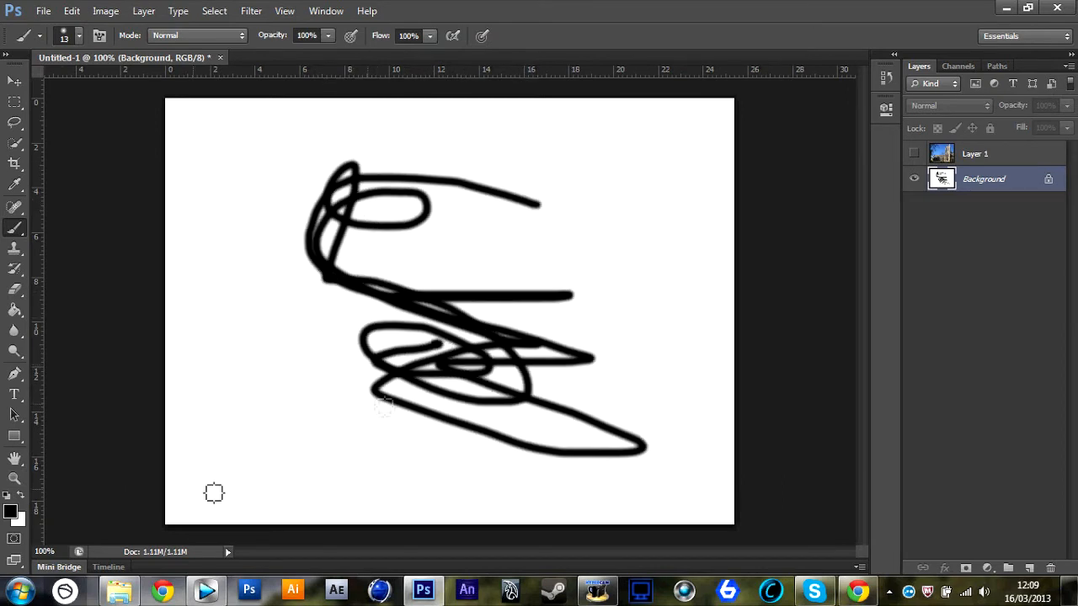
Try other shades in the foreground colour picker without applying them, and undo the brush scribble on the Background layer.
{"action": "left_click", "coordinate": [10, 511]}
{"action": "left_click_drag", "start_coordinate": [513, 181], "coordinate": [530, 141]}
{"action": "mouse_move", "coordinate": [423, 169]}
{"action": "left_mouse_down"}
{"action": "mouse_move", "coordinate": [474, 234]}
{"action": "mouse_move", "coordinate": [476, 170]}
{"action": "mouse_move", "coordinate": [467, 170]}
{"action": "left_mouse_up"}
{"action": "left_click", "coordinate": [690, 160]}
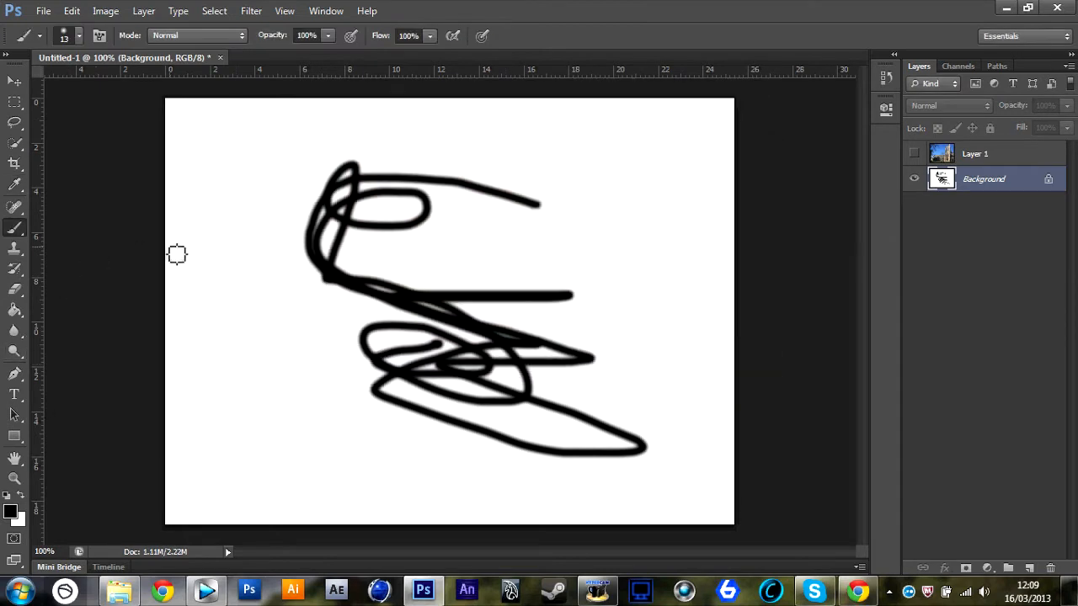
{"action": "key", "text": "ctrl+alt+z"}
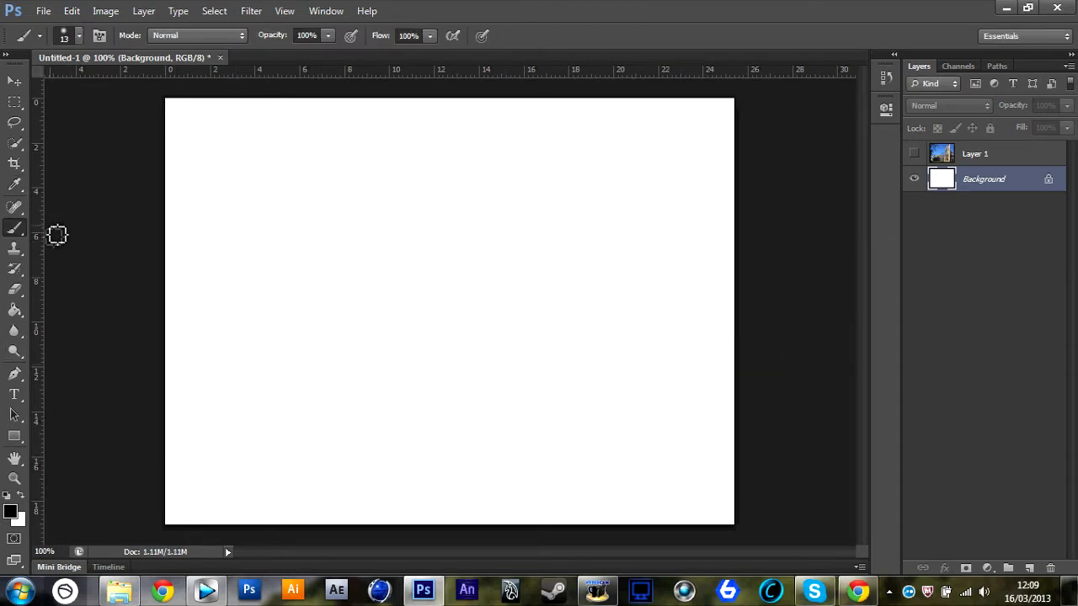
Copy a rectangular selection of the Background's upper-middle area to a new layer, and delete that new layer.
{"action": "left_click", "coordinate": [15, 81]}
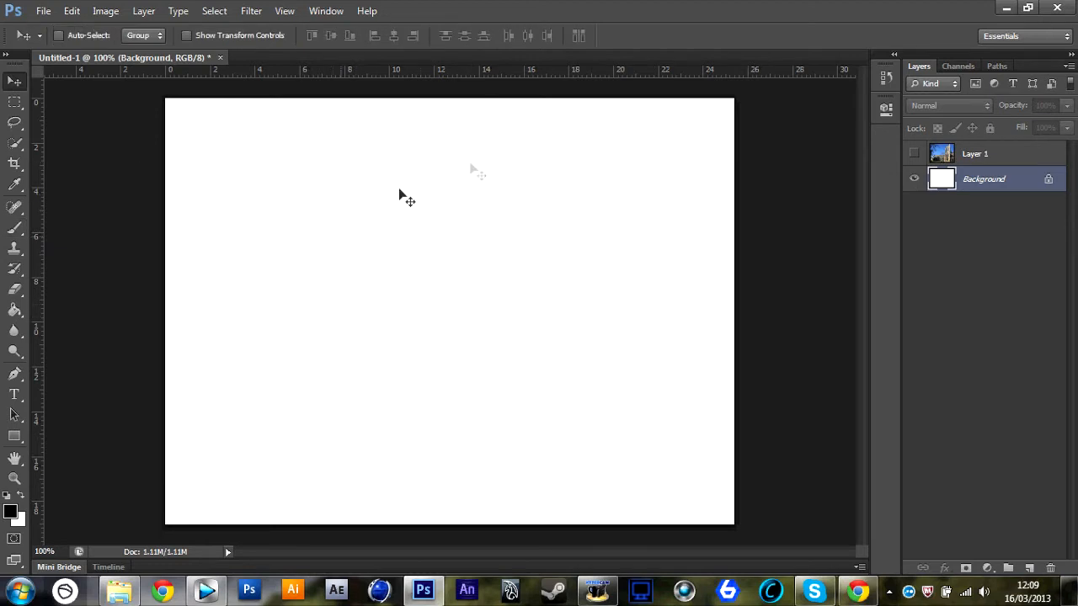
{"action": "left_click", "coordinate": [15, 102]}
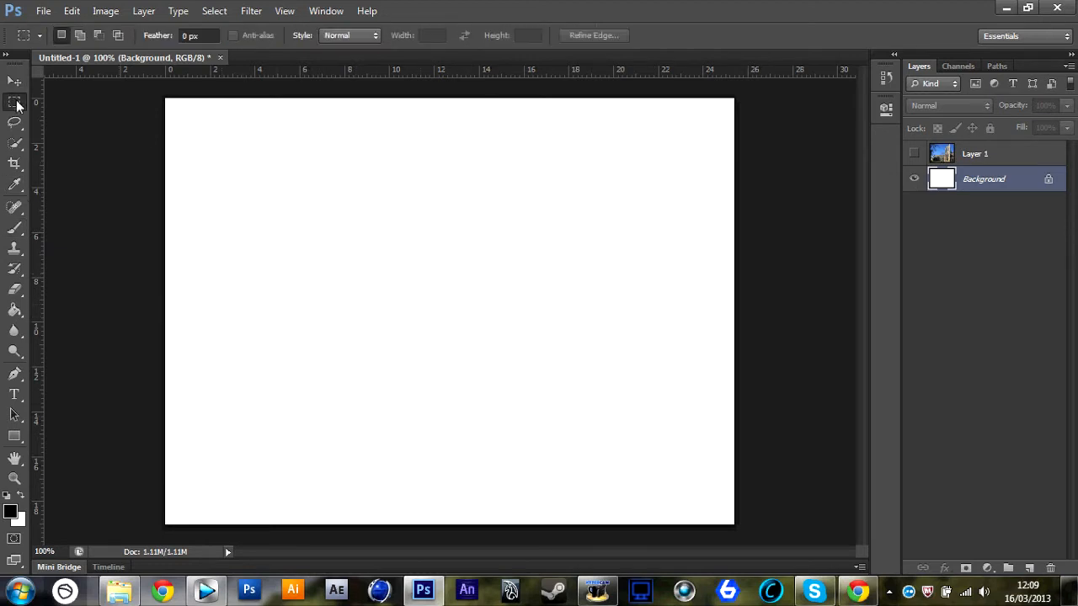
{"action": "left_click_drag", "start_coordinate": [256, 145], "coordinate": [605, 367]}
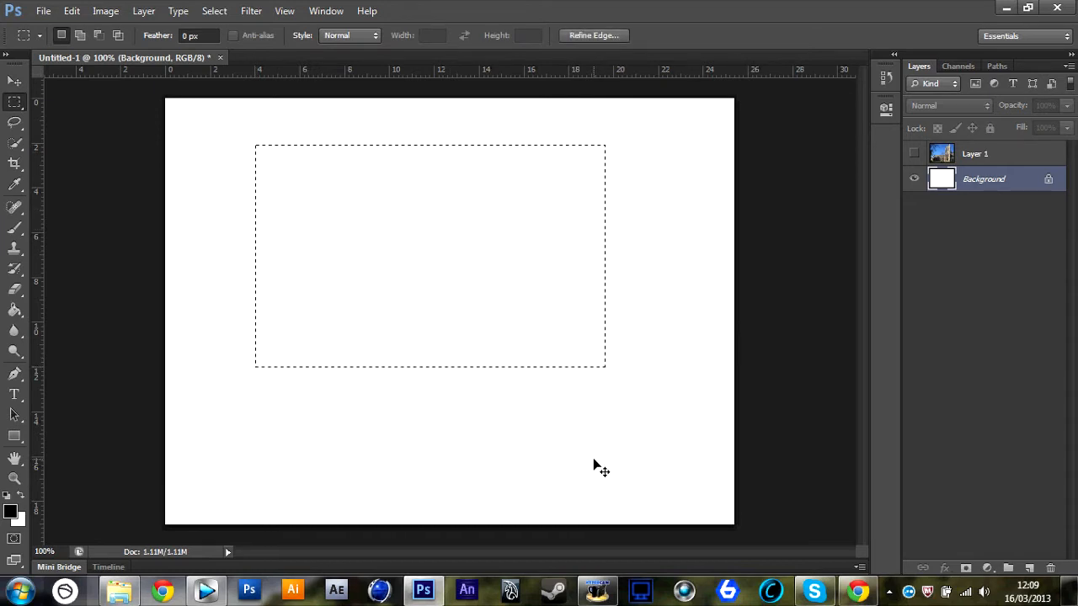
{"action": "key", "text": "ctrl+j"}
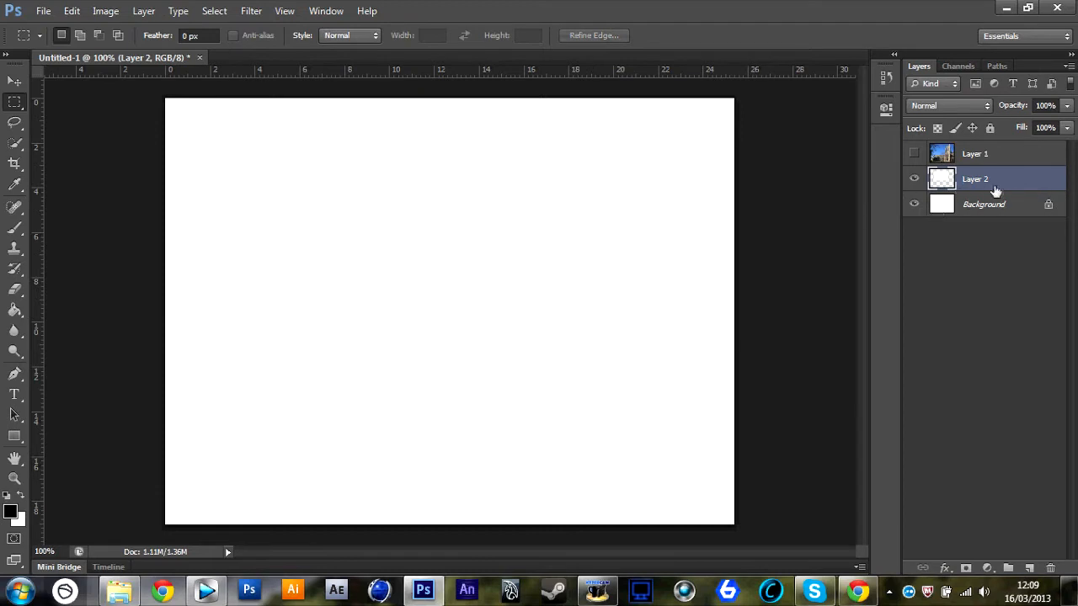
{"action": "left_click_drag", "start_coordinate": [1022, 183], "coordinate": [1051, 568]}
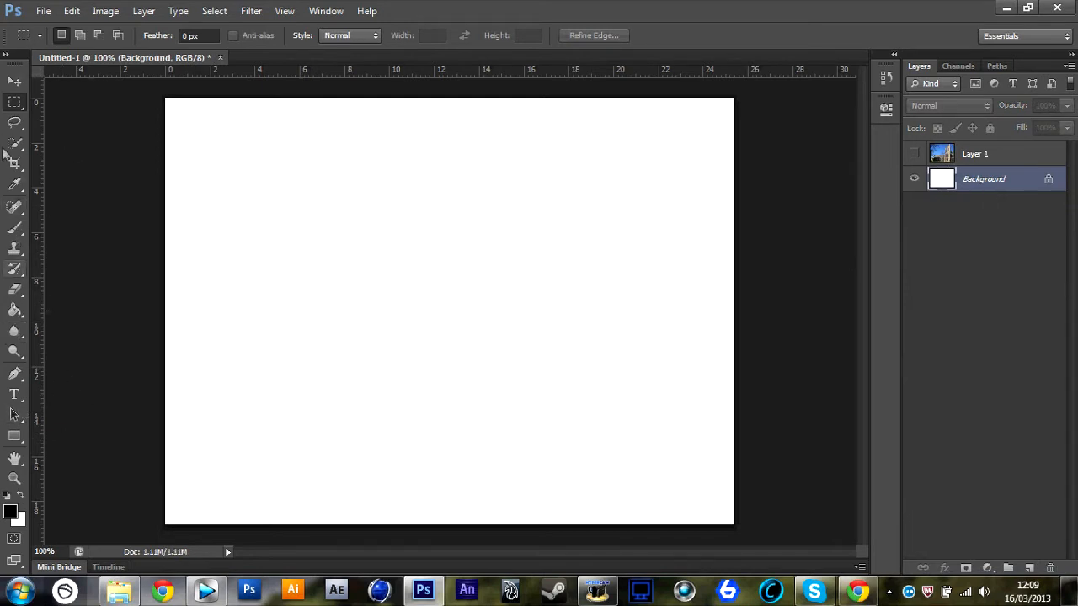
Draw a freehand Lasso selection in the middle of the canvas and deselect it.
{"action": "left_click", "coordinate": [14, 124]}
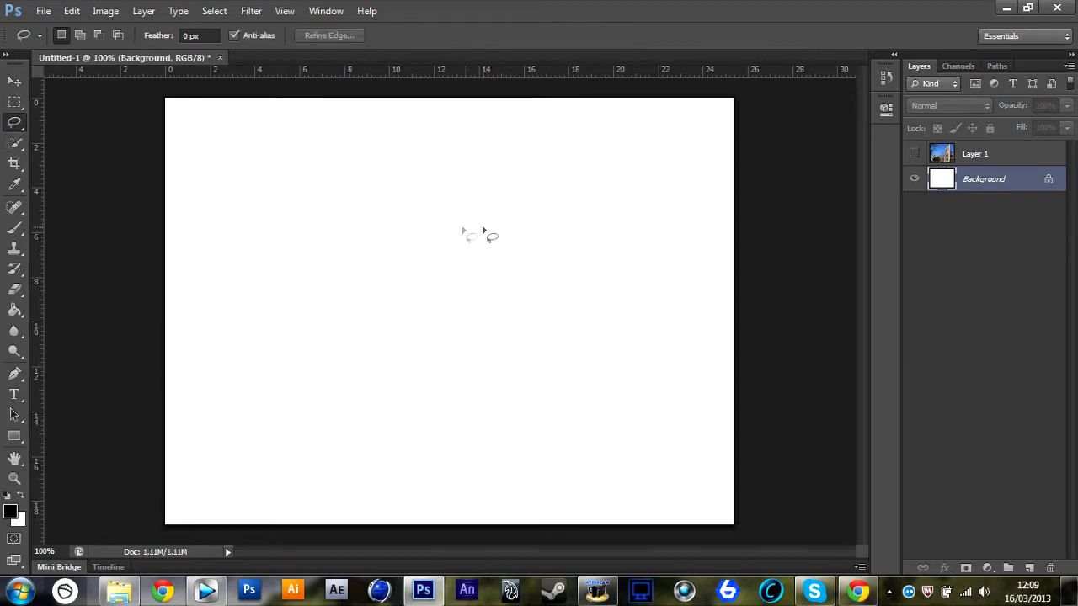
{"action": "mouse_move", "coordinate": [473, 212]}
{"action": "left_mouse_down"}
{"action": "mouse_move", "coordinate": [347, 277]}
{"action": "mouse_move", "coordinate": [481, 308]}
{"action": "mouse_move", "coordinate": [447, 338]}
{"action": "left_mouse_up"}
{"action": "left_click", "coordinate": [438, 326]}
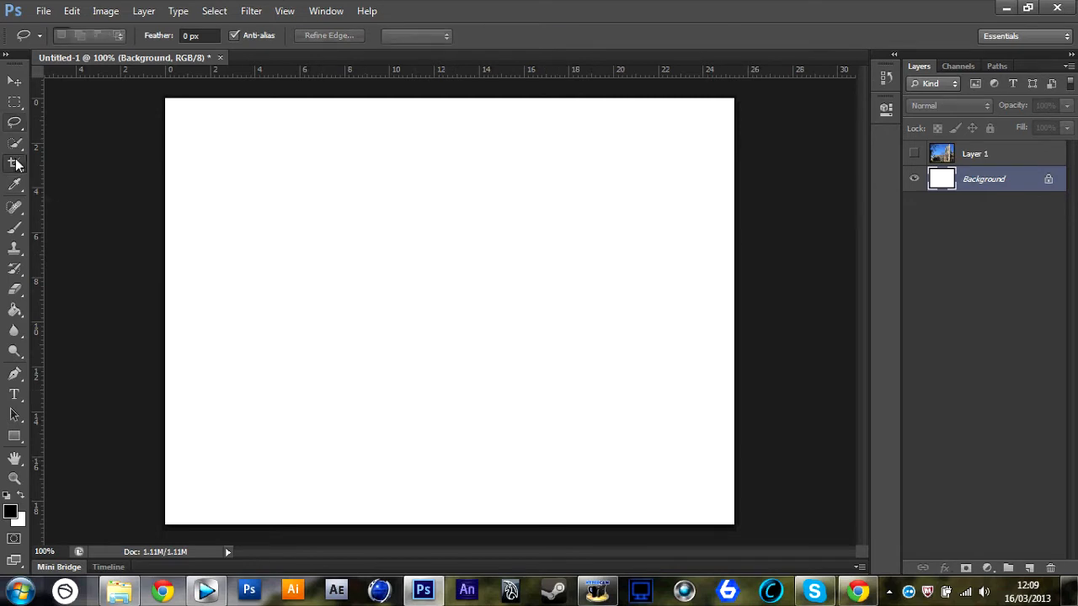
Sample the white of the canvas as the foreground colour with the Eyedropper tool.
{"action": "key", "text": "c"}
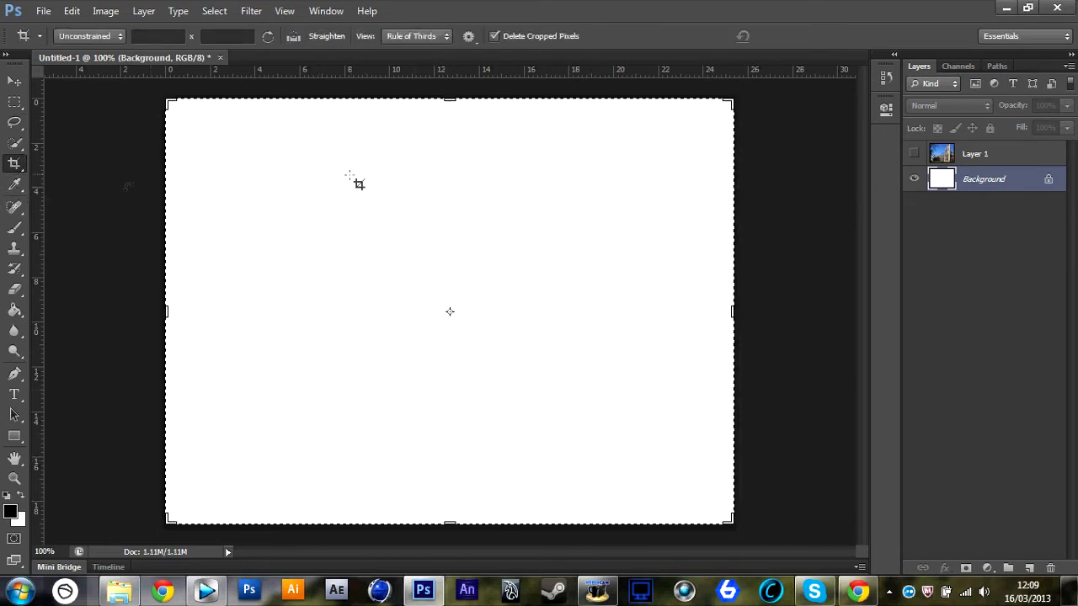
{"action": "left_click", "coordinate": [15, 185]}
{"action": "left_click_drag", "start_coordinate": [421, 176], "coordinate": [594, 306]}
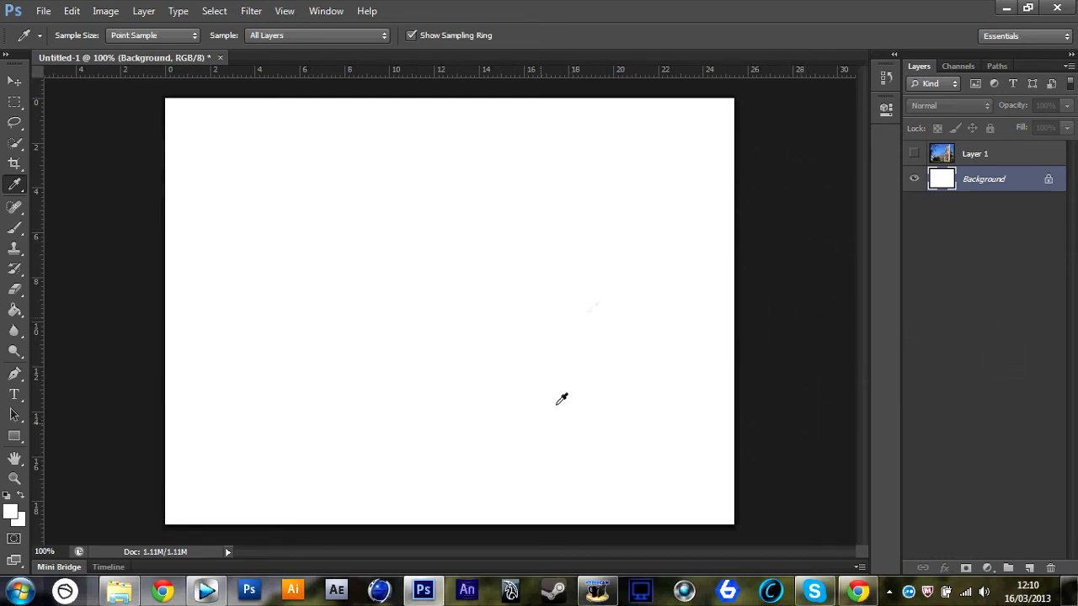
Draw a closed, irregular curved path around the middle of the canvas with the Pen tool.
{"action": "left_click", "coordinate": [14, 376]}
{"action": "left_click", "coordinate": [319, 281]}
{"action": "left_click_drag", "start_coordinate": [512, 219], "coordinate": [522, 221]}
{"action": "mouse_move", "coordinate": [608, 234]}
{"action": "left_mouse_down"}
{"action": "mouse_move", "coordinate": [631, 268]}
{"action": "mouse_move", "coordinate": [638, 312]}
{"action": "left_mouse_up"}
{"action": "left_click_drag", "start_coordinate": [630, 368], "coordinate": [606, 392]}
{"action": "left_click_drag", "start_coordinate": [516, 403], "coordinate": [457, 420]}
{"action": "left_click", "coordinate": [288, 352]}
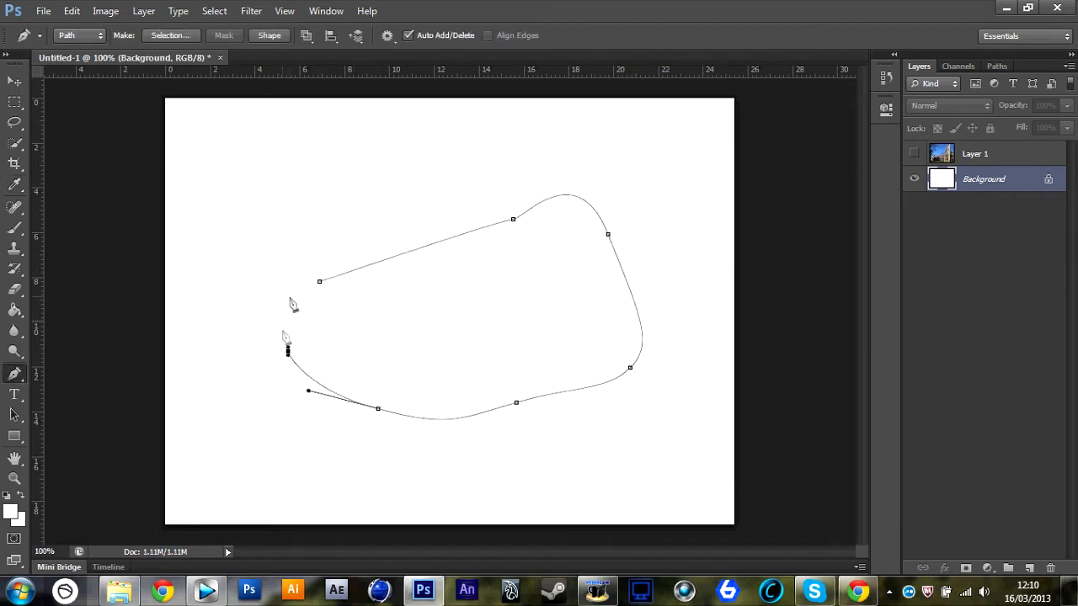
{"action": "left_click", "coordinate": [319, 281]}
Convert the closed path into a new anti-aliased selection with a feather radius of 0 pixels, and deselect it.
{"action": "right_click", "coordinate": [476, 303]}
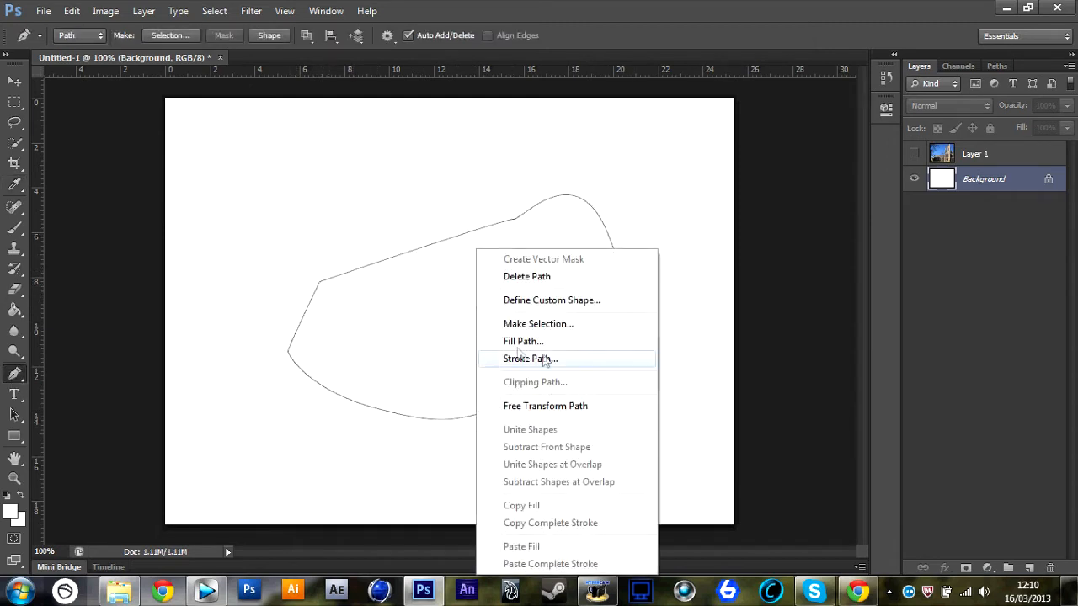
{"action": "left_click", "coordinate": [543, 325]}
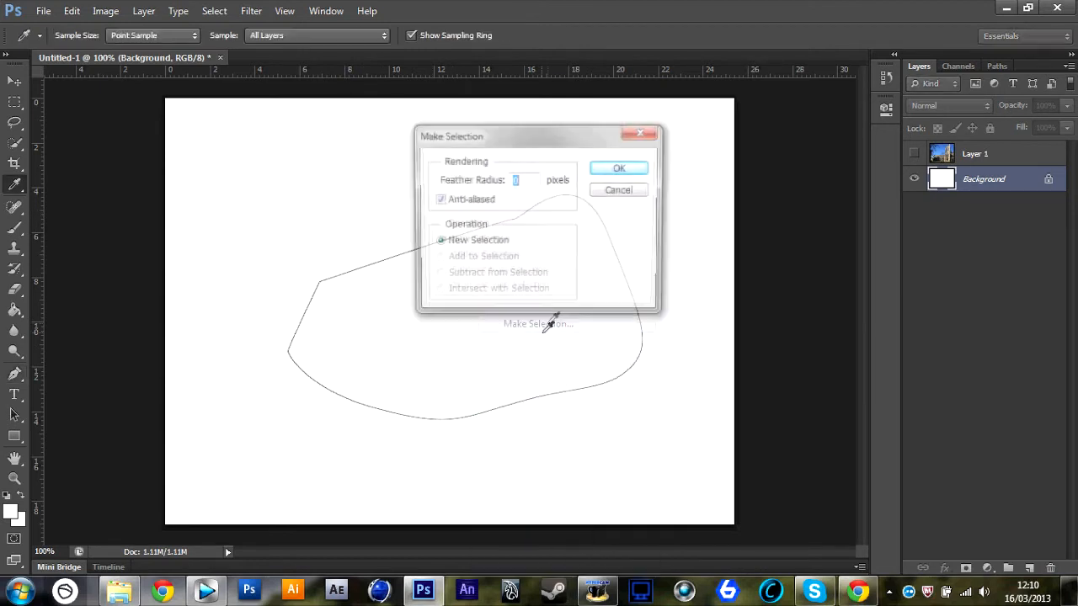
{"action": "left_click", "coordinate": [616, 170]}
{"action": "key", "text": "w"}
{"action": "key", "text": "ctrl+d"}
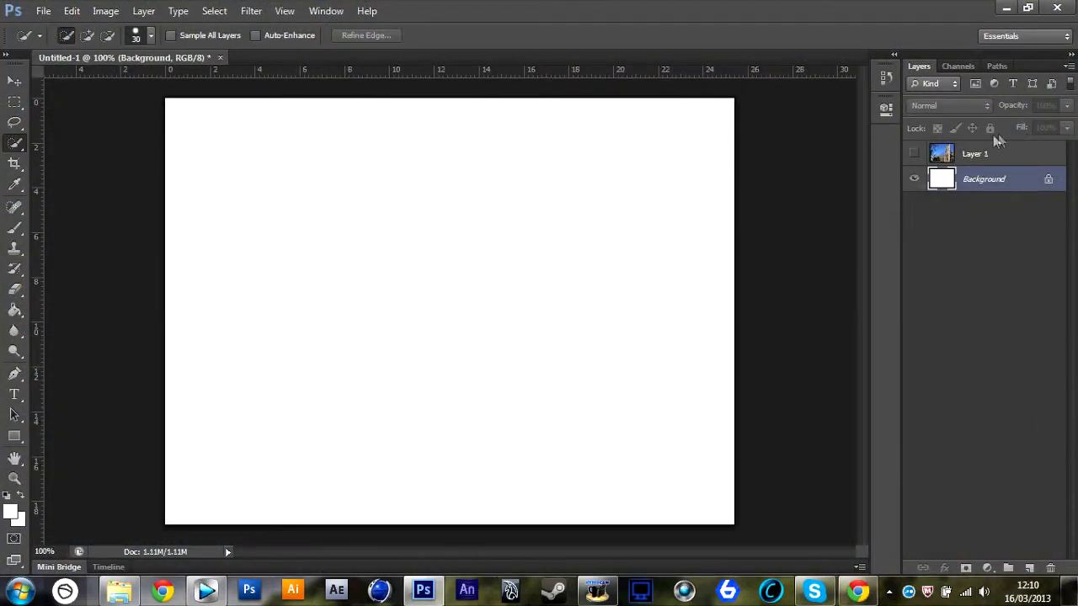
Make Layer 1 with the cathedral photo visible and select it as the active layer.
{"action": "left_click", "coordinate": [914, 153]}
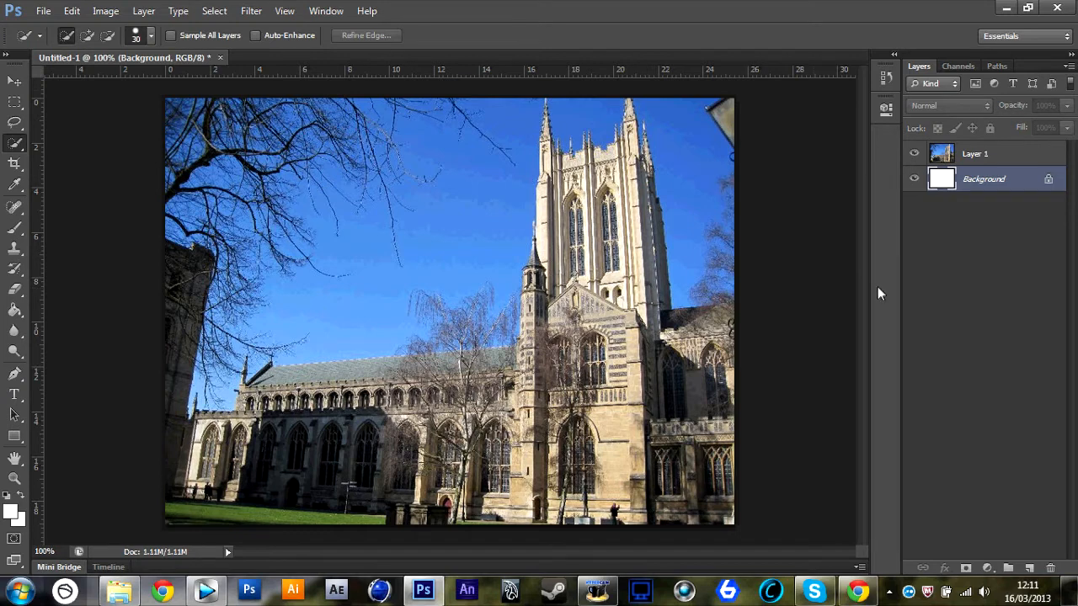
{"action": "left_click", "coordinate": [992, 155]}
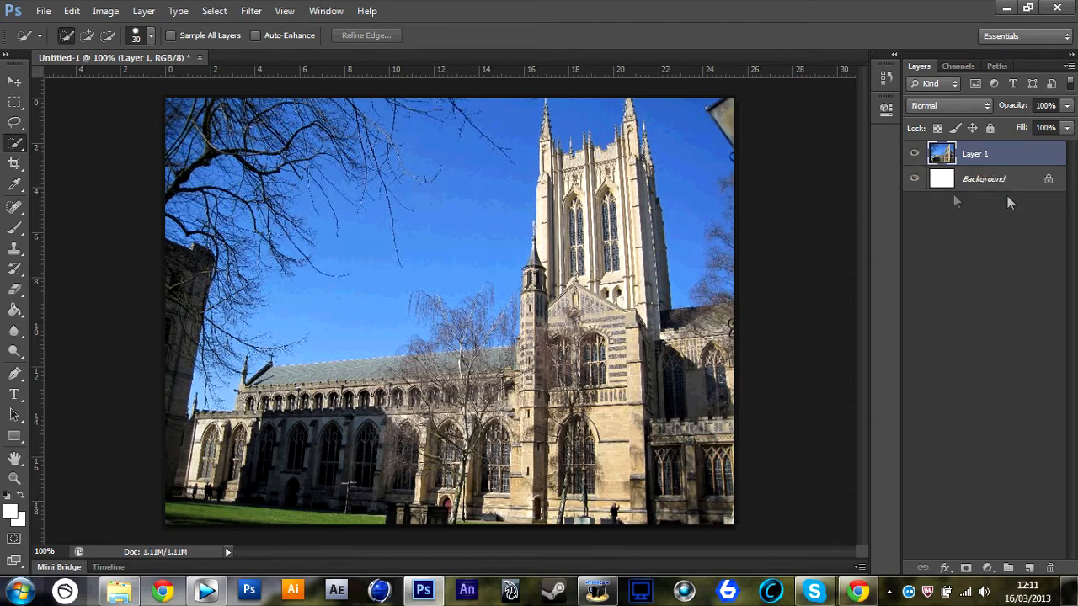
Toggle the visibility of the Background and Layer 1 off and back on, including hiding both at once.
{"action": "left_click", "coordinate": [914, 182]}
{"action": "left_click", "coordinate": [914, 182]}
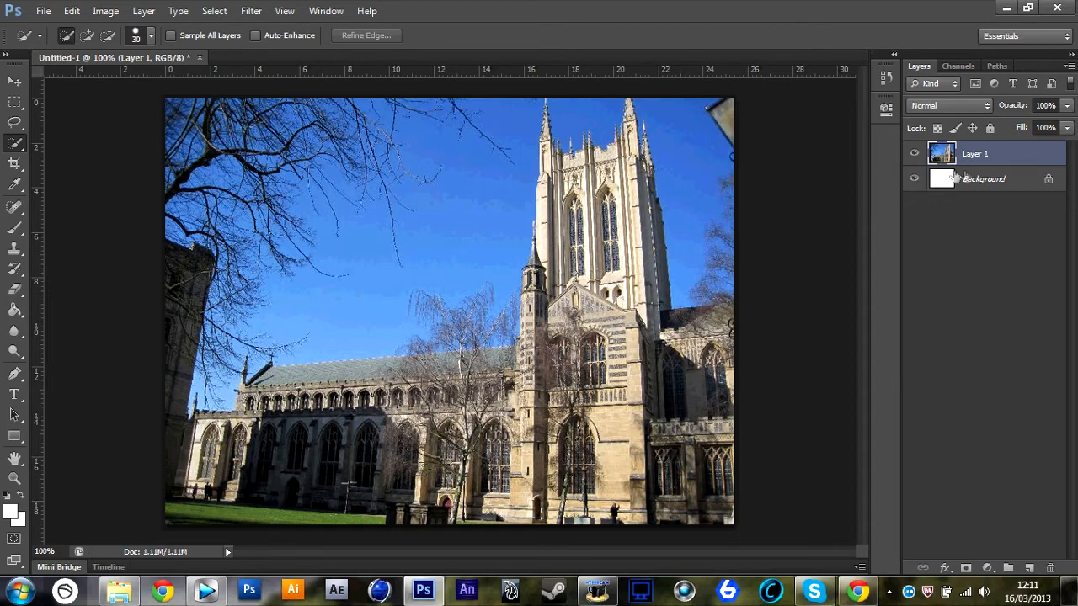
{"action": "left_click", "coordinate": [914, 155]}
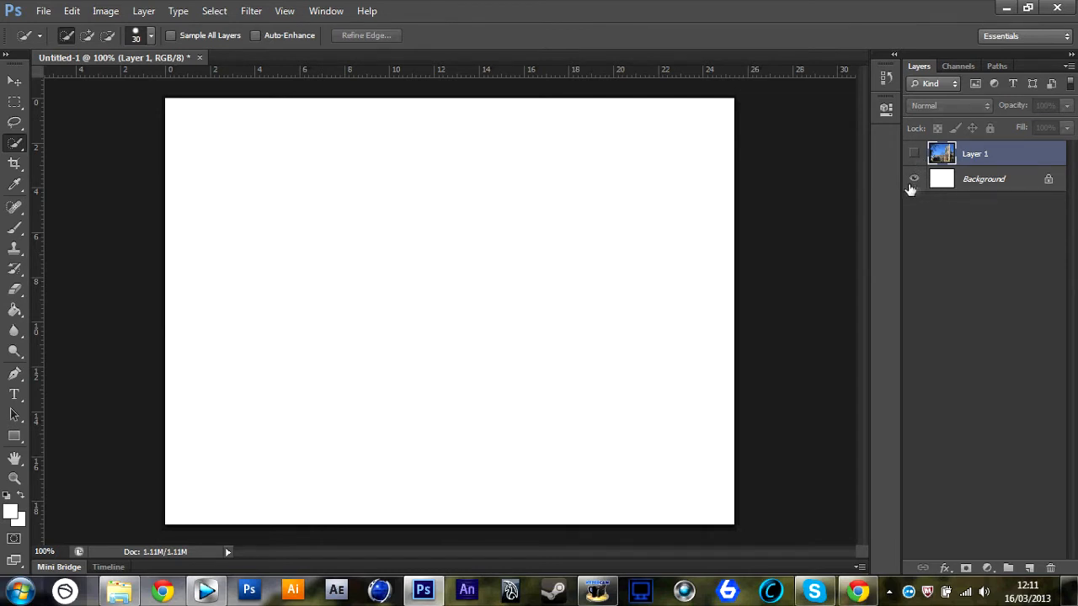
{"action": "left_click", "coordinate": [914, 179]}
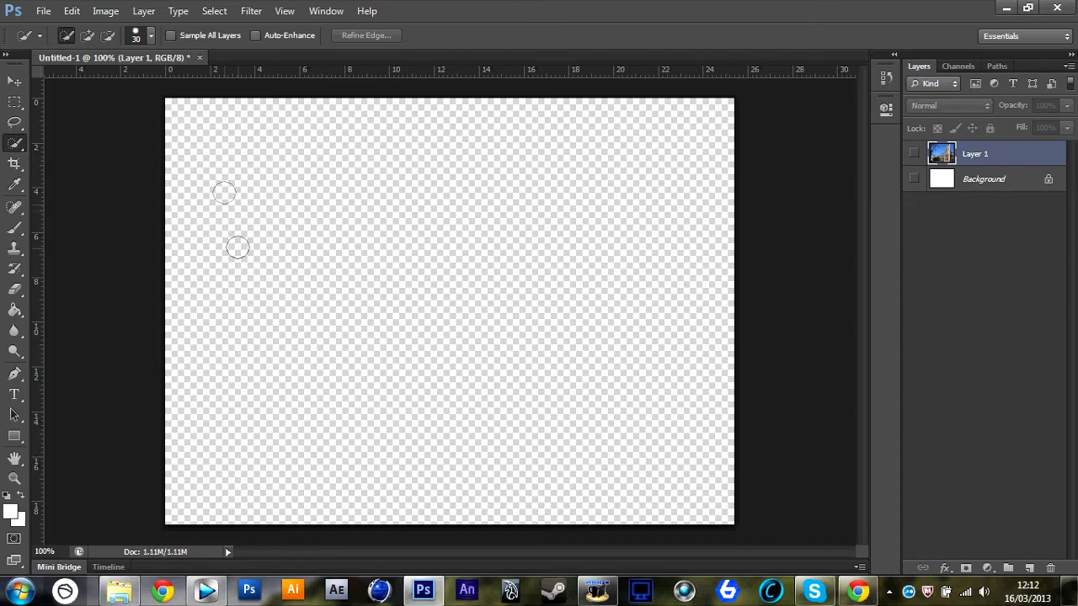
{"action": "left_click", "coordinate": [915, 179]}
{"action": "left_click", "coordinate": [914, 153]}
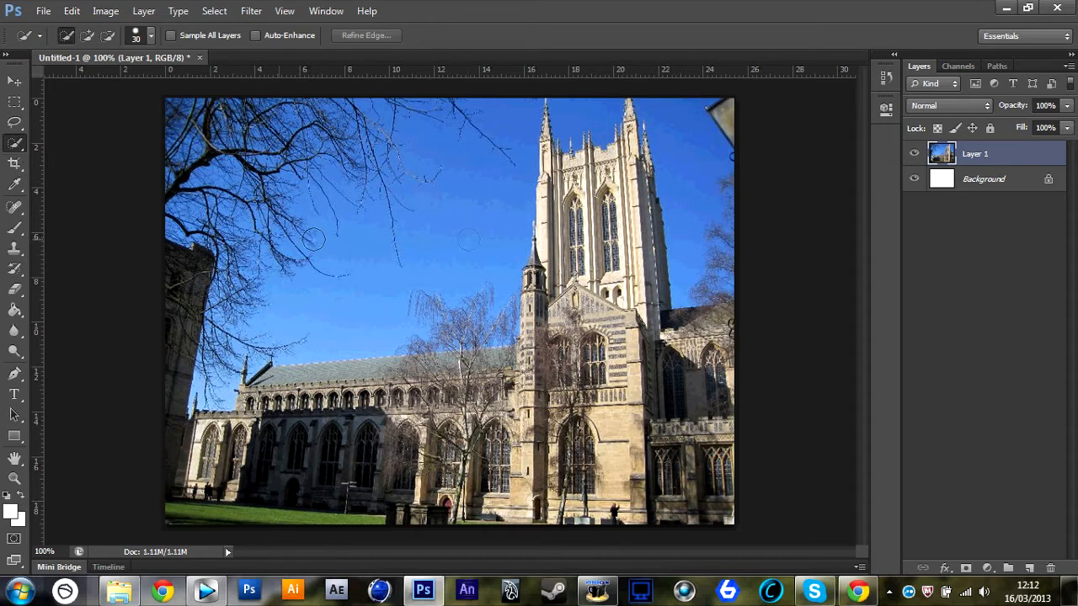
Paint a white angled line with the Brush tool on Layer 1, from the grass up into the sky beside the tree.
{"action": "left_click", "coordinate": [14, 227]}
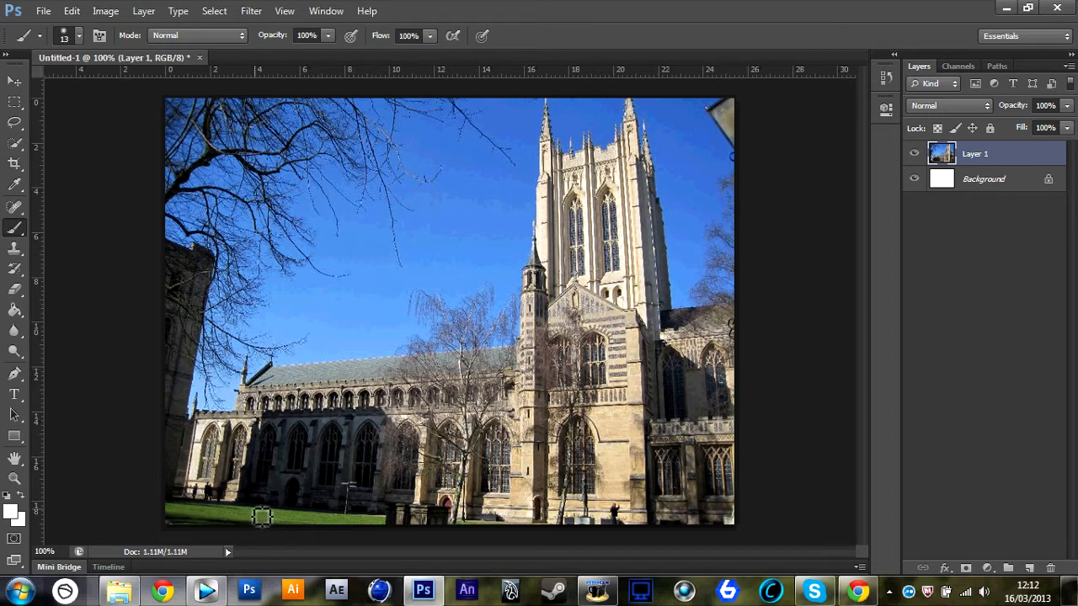
{"action": "mouse_move", "coordinate": [260, 530]}
{"action": "left_mouse_down"}
{"action": "mouse_move", "coordinate": [257, 337]}
{"action": "mouse_move", "coordinate": [318, 277]}
{"action": "mouse_move", "coordinate": [337, 274]}
{"action": "left_mouse_up"}
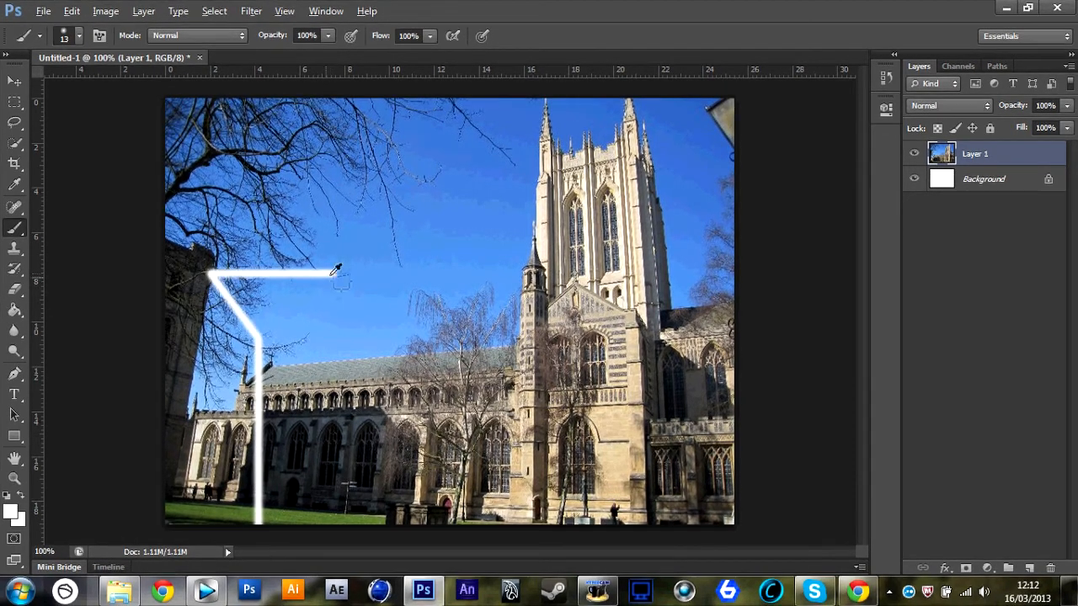
Paint the closing diagonal stroke of the white triangle sign on Layer 1 and try to move the sign on its own.
{"action": "left_click_drag", "start_coordinate": [260, 340], "coordinate": [312, 280]}
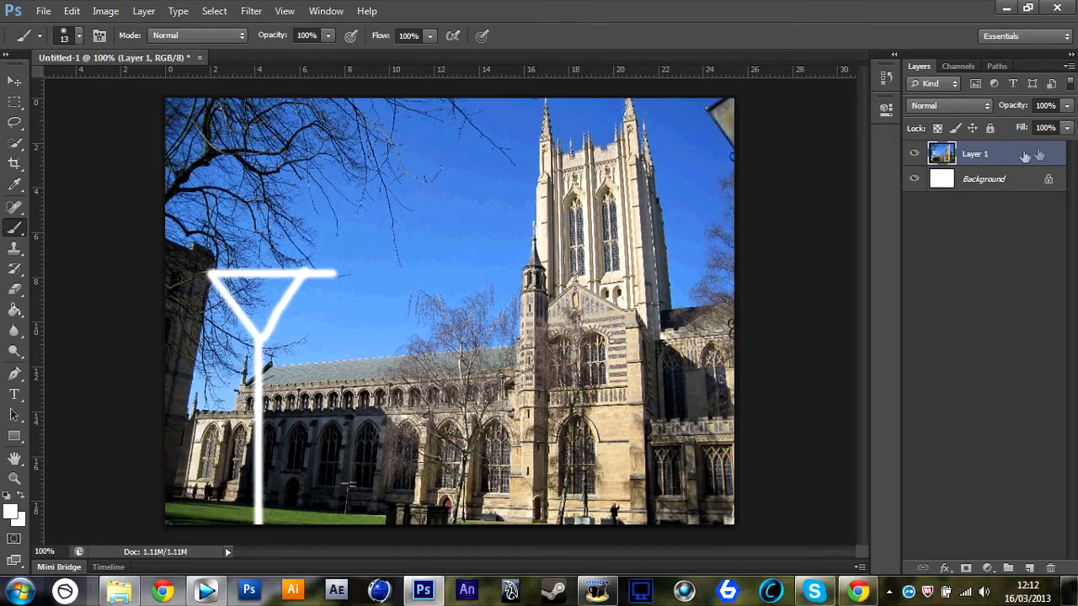
{"action": "key", "text": "v"}
{"action": "mouse_move", "coordinate": [286, 291]}
{"action": "left_mouse_down"}
{"action": "mouse_move", "coordinate": [507, 277]}
{"action": "mouse_move", "coordinate": [487, 305]}
{"action": "mouse_move", "coordinate": [416, 250]}
{"action": "mouse_move", "coordinate": [280, 283]}
{"action": "left_mouse_up"}
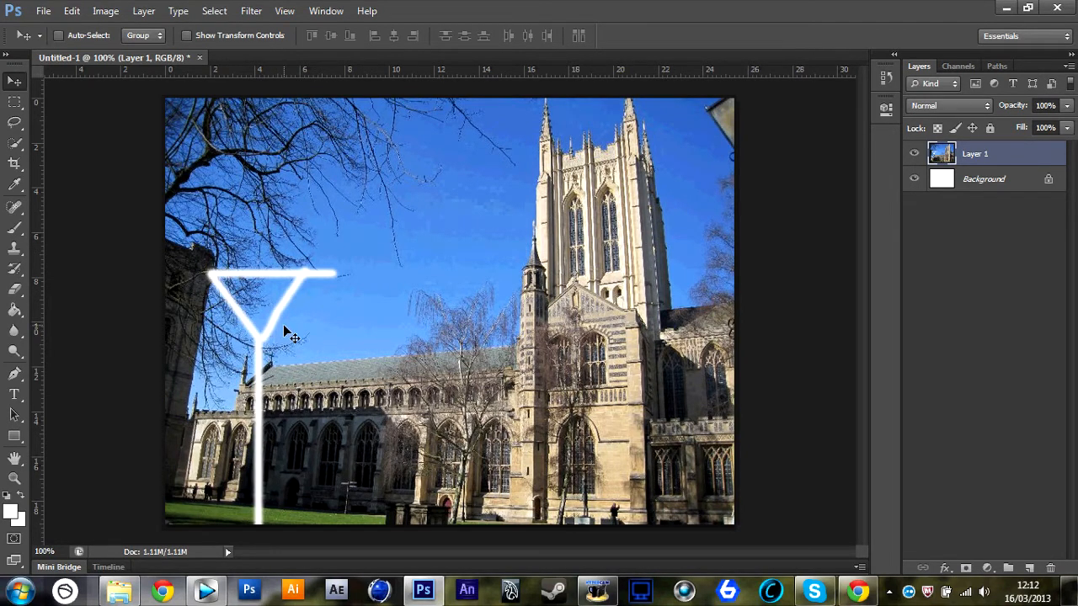
Undo all the white brush strokes painted on Layer 1.
{"action": "key", "text": "ctrl+alt+z"}
{"action": "key", "text": "ctrl+alt+z"}
{"action": "key", "text": "ctrl+alt+z"}
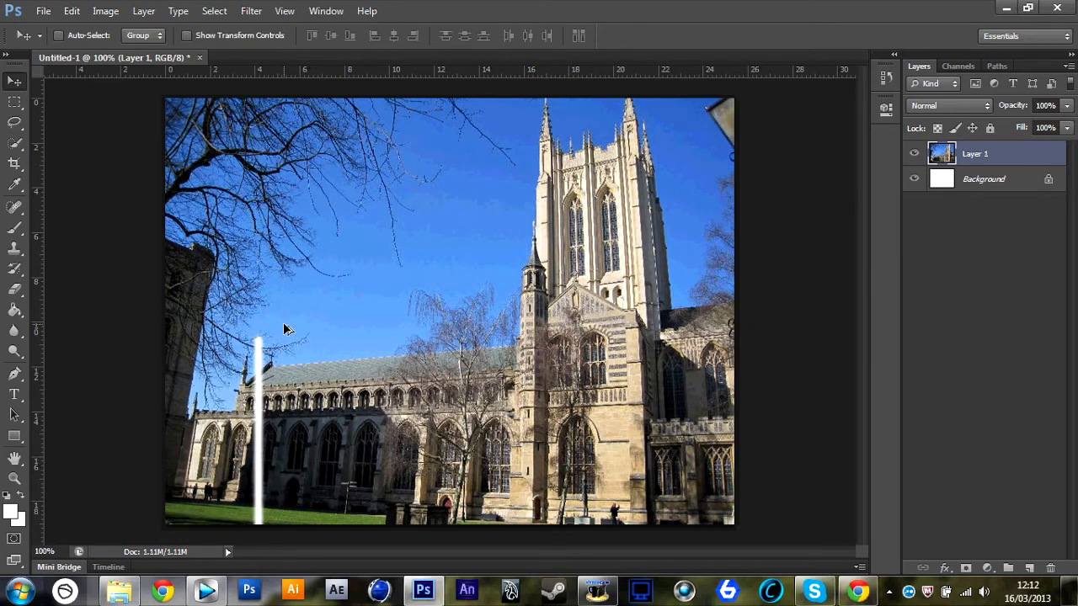
Create a new empty layer above Layer 1 and leave it as the active layer.
{"action": "left_click", "coordinate": [986, 165]}
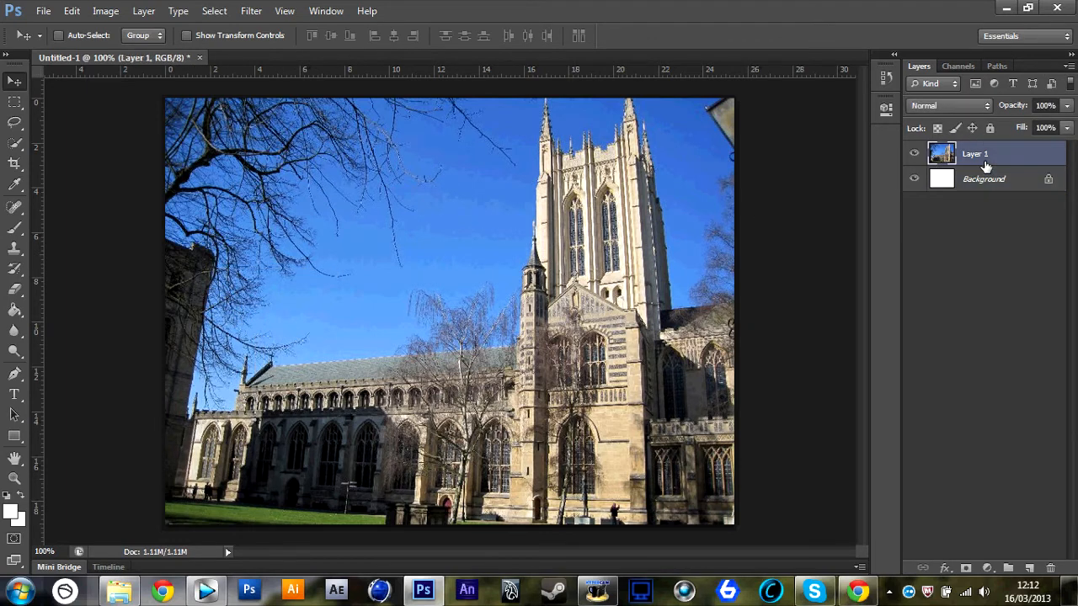
{"action": "left_click", "coordinate": [1028, 570]}
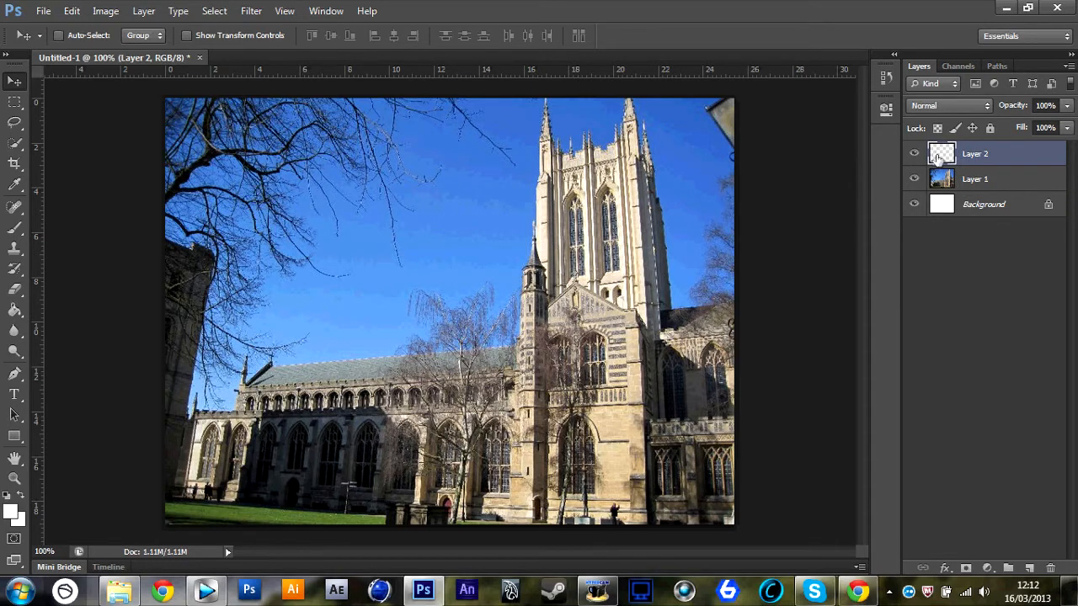
{"action": "left_click", "coordinate": [960, 179]}
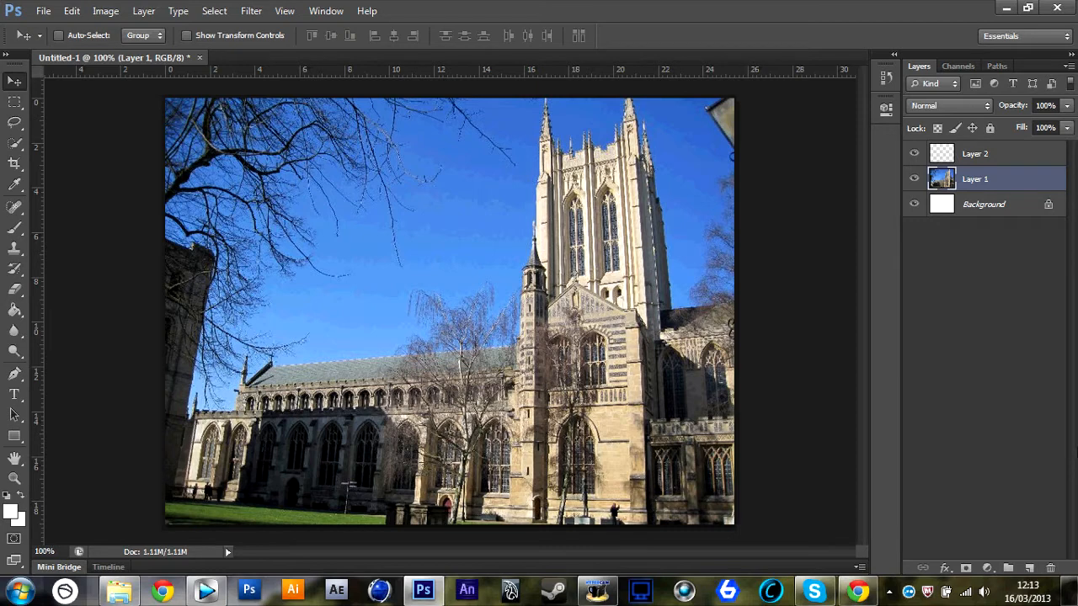
{"action": "left_click", "coordinate": [977, 158]}
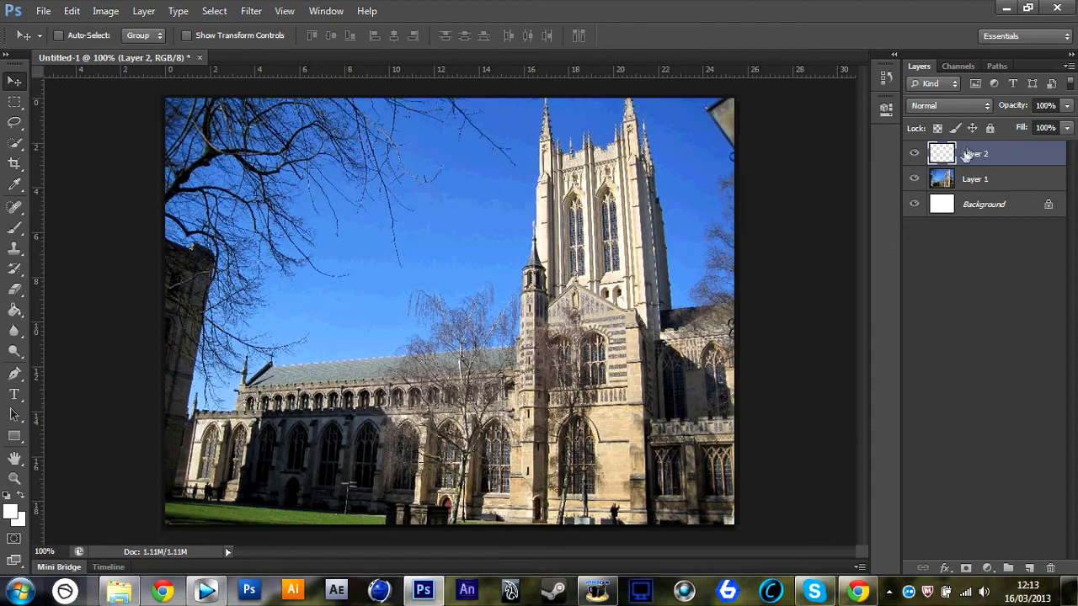
Hide the Background and Layer 1 to inspect the empty Layer 2, and show both again.
{"action": "left_click", "coordinate": [915, 205]}
{"action": "left_click", "coordinate": [915, 179]}
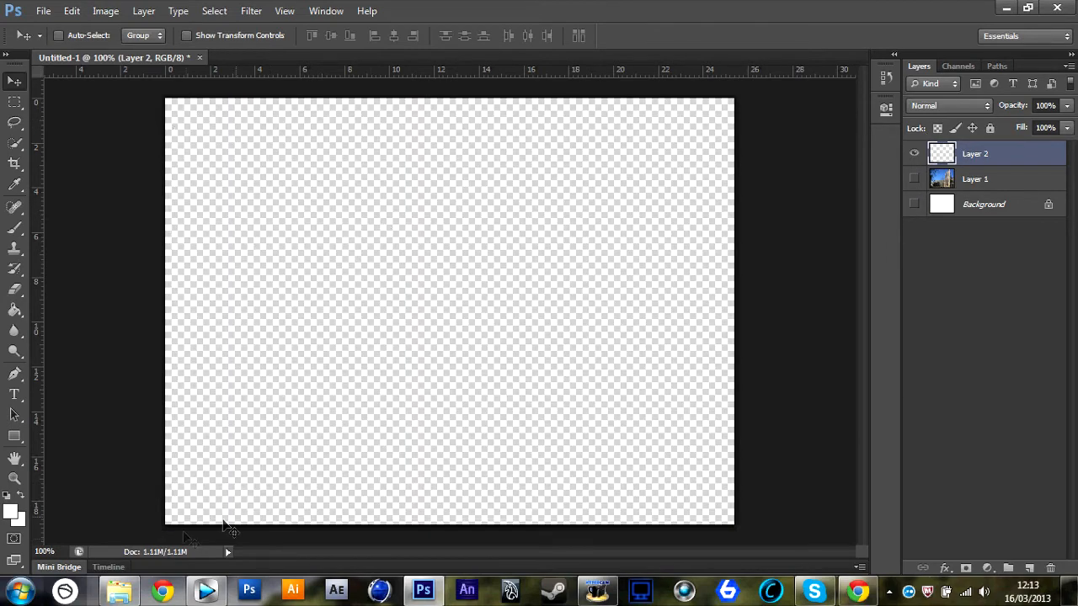
{"action": "left_click", "coordinate": [915, 204]}
{"action": "left_click", "coordinate": [915, 179]}
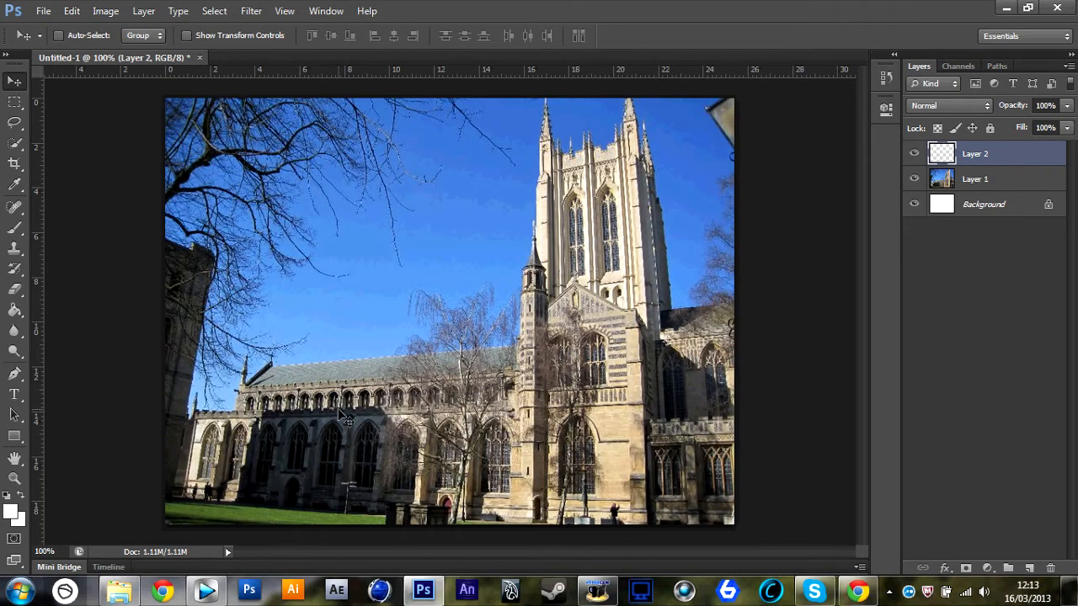
Paint a white sign on Layer 2 with the 13 px Brush, a vertical post from the grass topped by a downward-pointing triangle.
{"action": "key", "text": "b"}
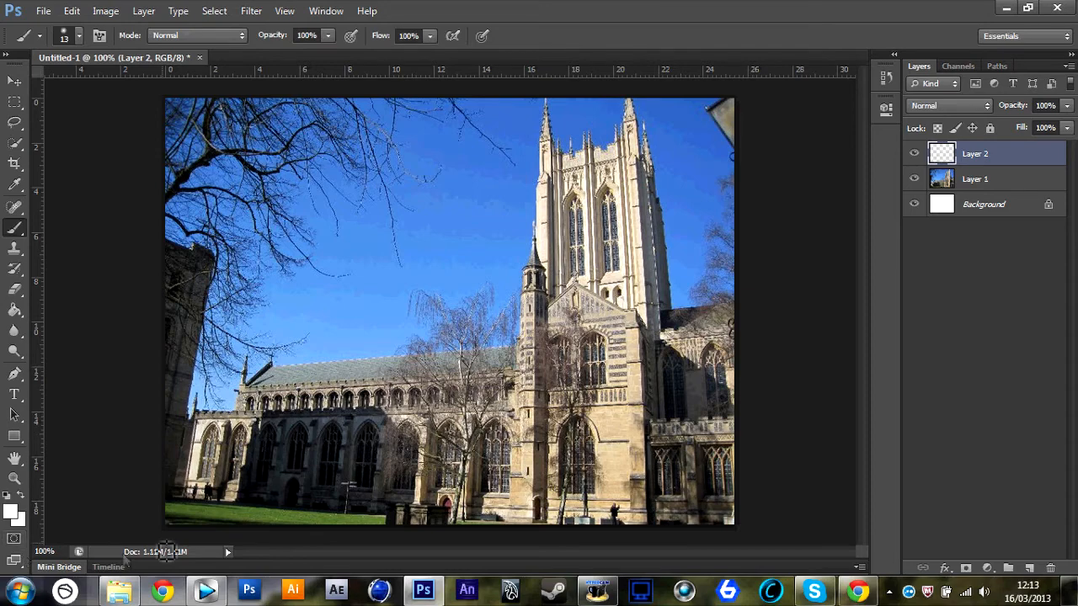
{"action": "left_click_drag", "start_coordinate": [224, 527], "coordinate": [217, 337]}
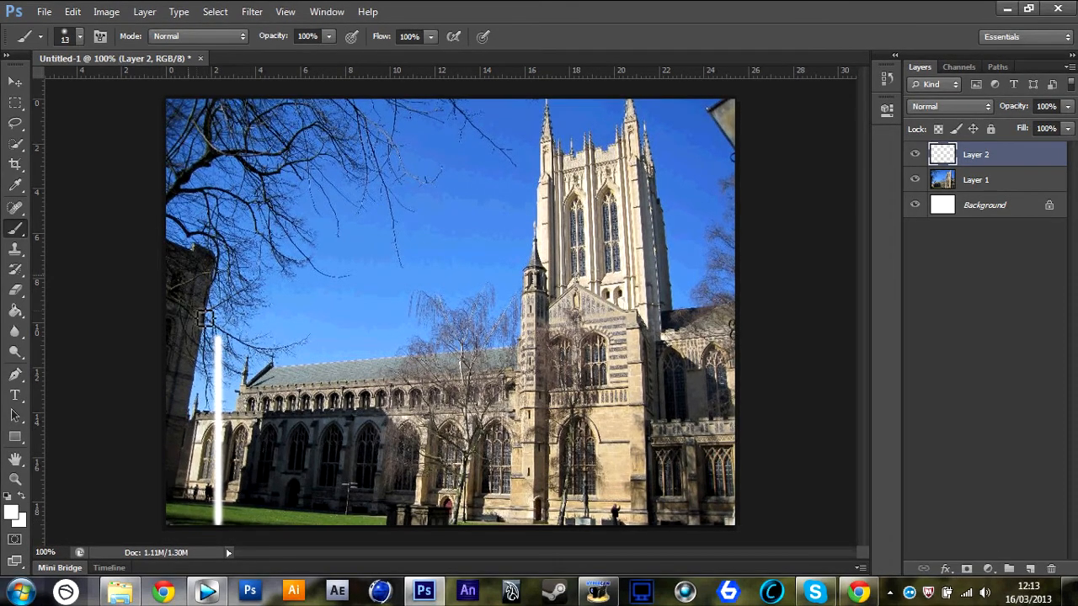
{"action": "left_click", "coordinate": [175, 250], "text": "shift"}
{"action": "left_click", "coordinate": [278, 251], "text": "shift"}
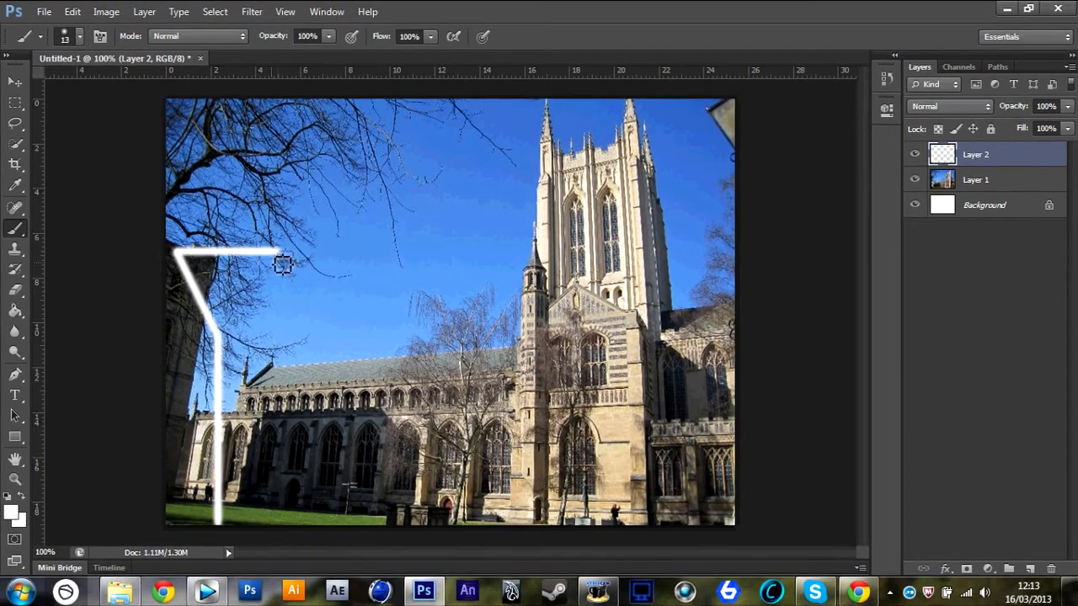
{"action": "left_click", "coordinate": [218, 337], "text": "shift"}
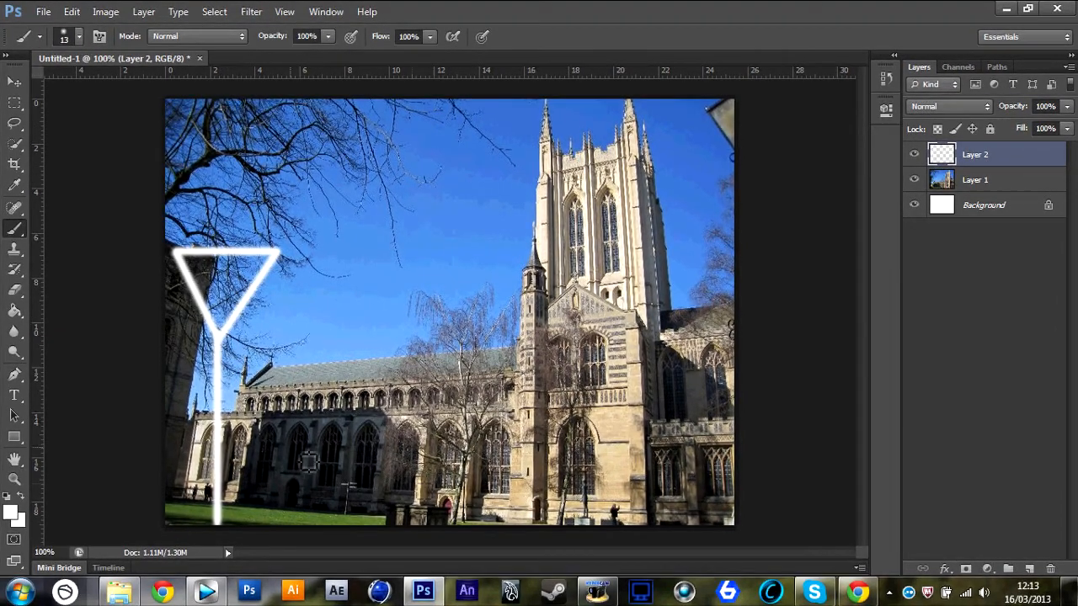
Move the sign on Layer 2 towards the image centre, and scale it to about 51% with its post standing on the grass.
{"action": "key", "text": "v"}
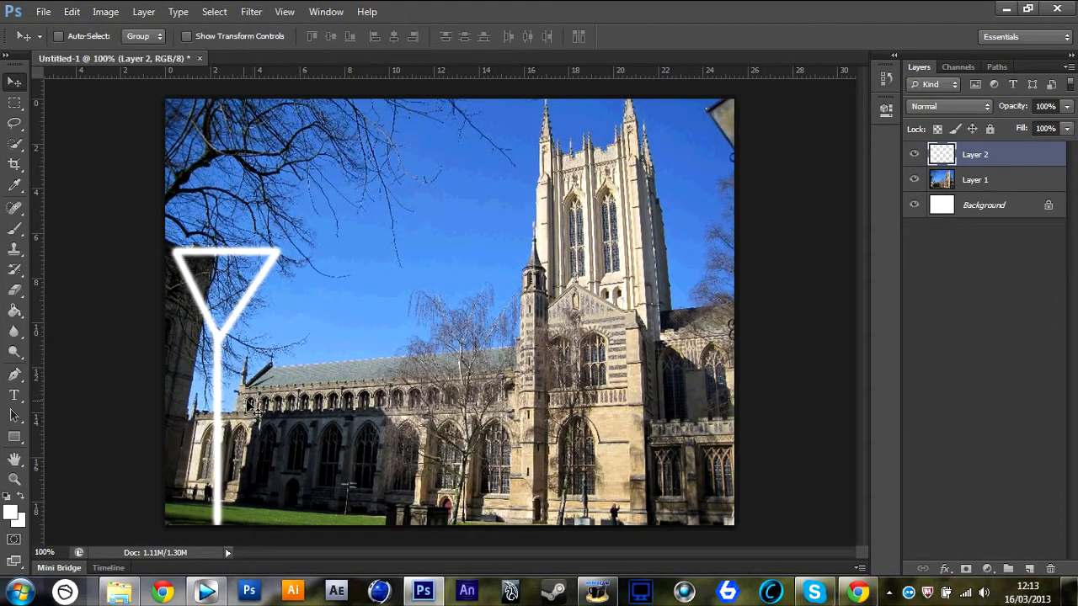
{"action": "key", "text": "alt"}
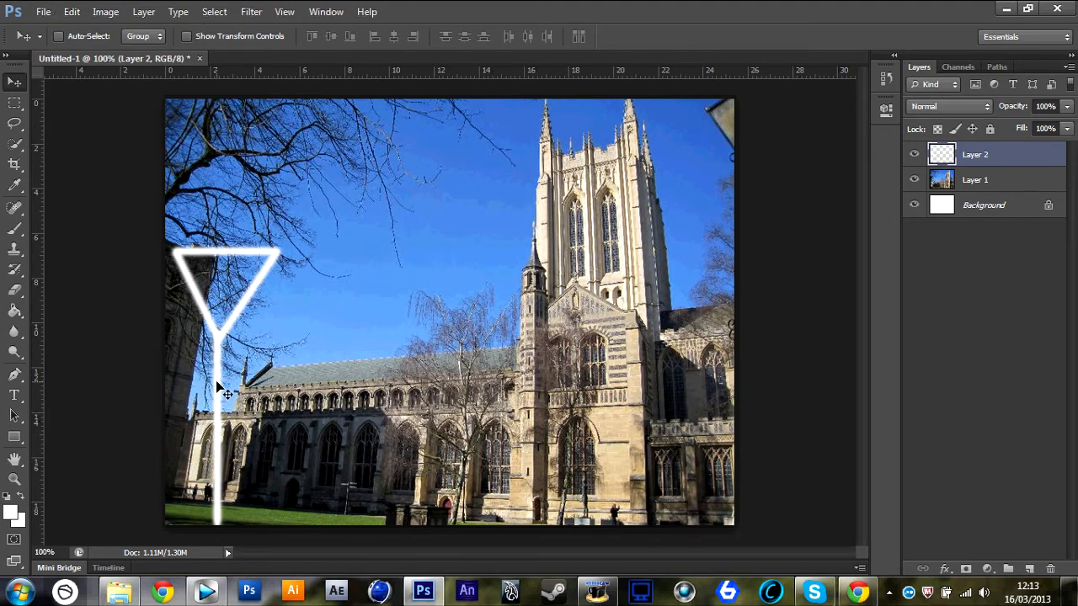
{"action": "left_click_drag", "start_coordinate": [221, 387], "coordinate": [434, 329]}
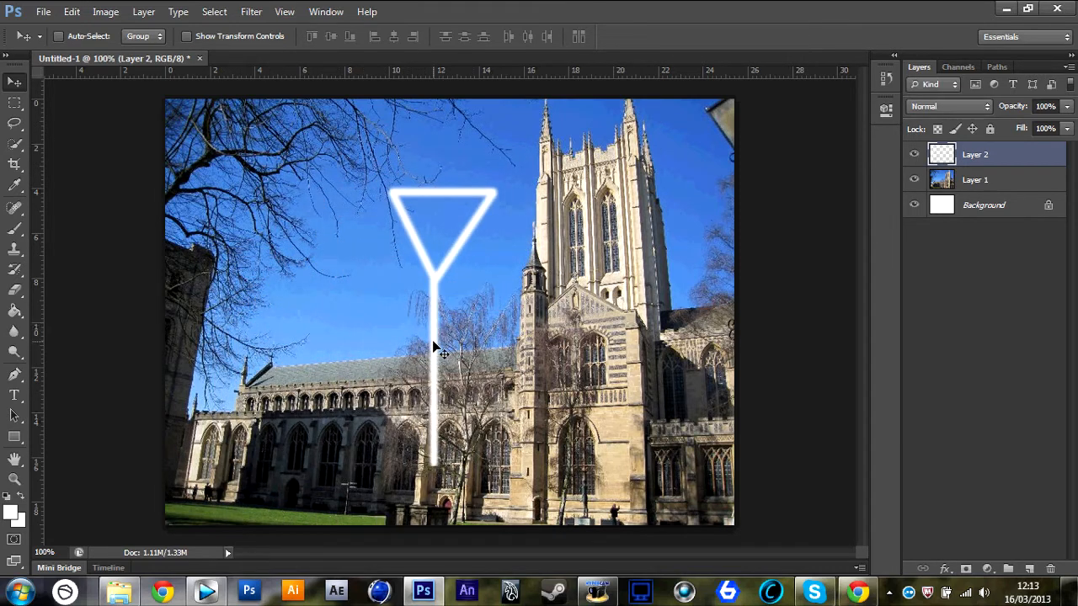
{"action": "key", "text": "ctrl+t"}
{"action": "left_click_drag", "start_coordinate": [497, 187], "coordinate": [346, 411]}
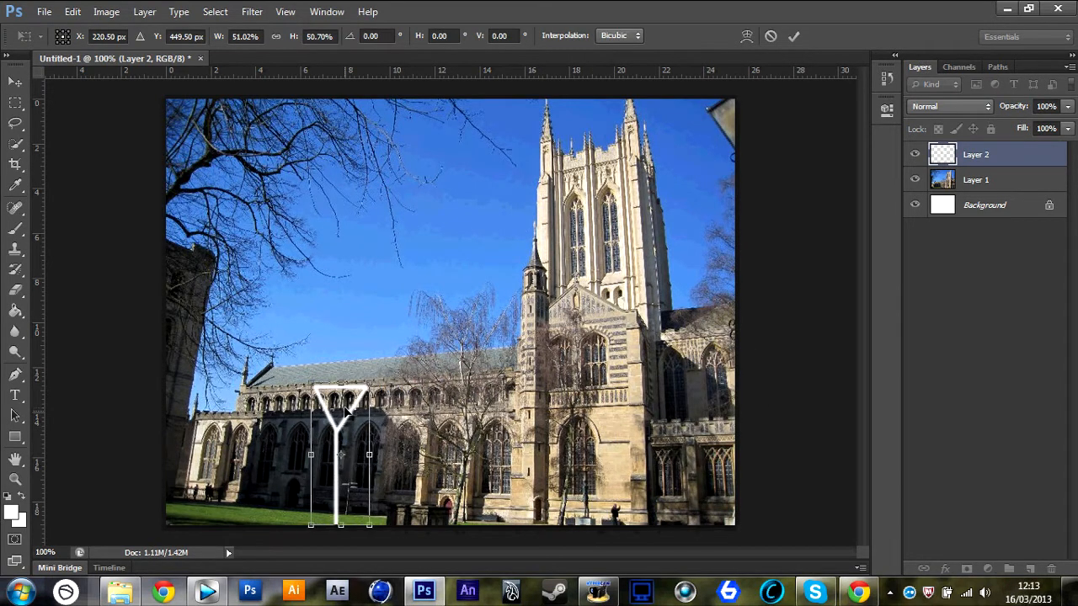
{"action": "key", "text": "Return"}
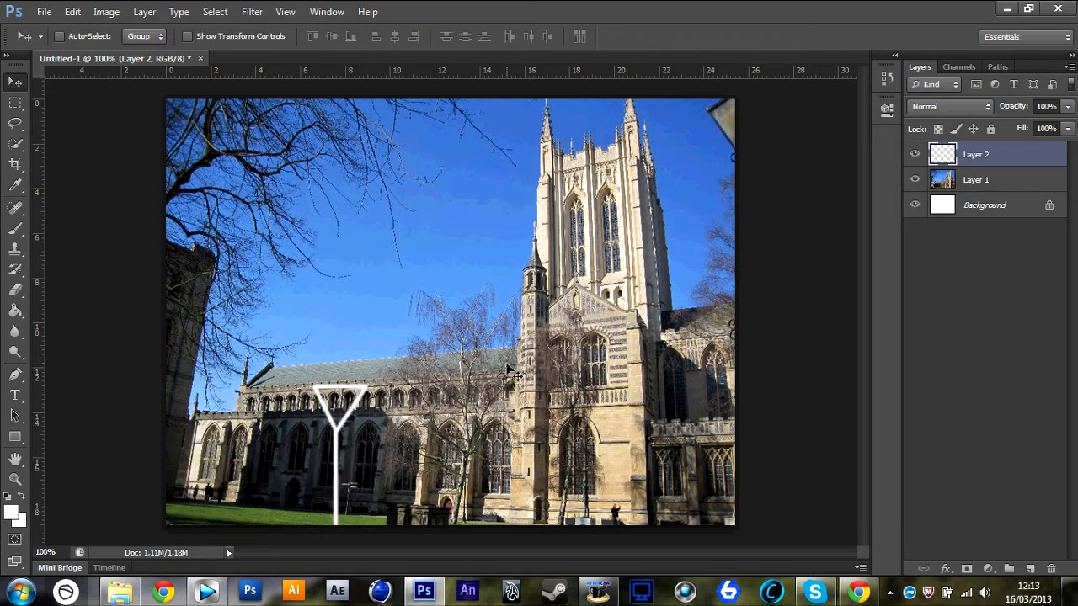
Try a Drop Shadow layer style on Layer 2, turn it off and discard the style changes.
{"action": "double_click", "coordinate": [1014, 160]}
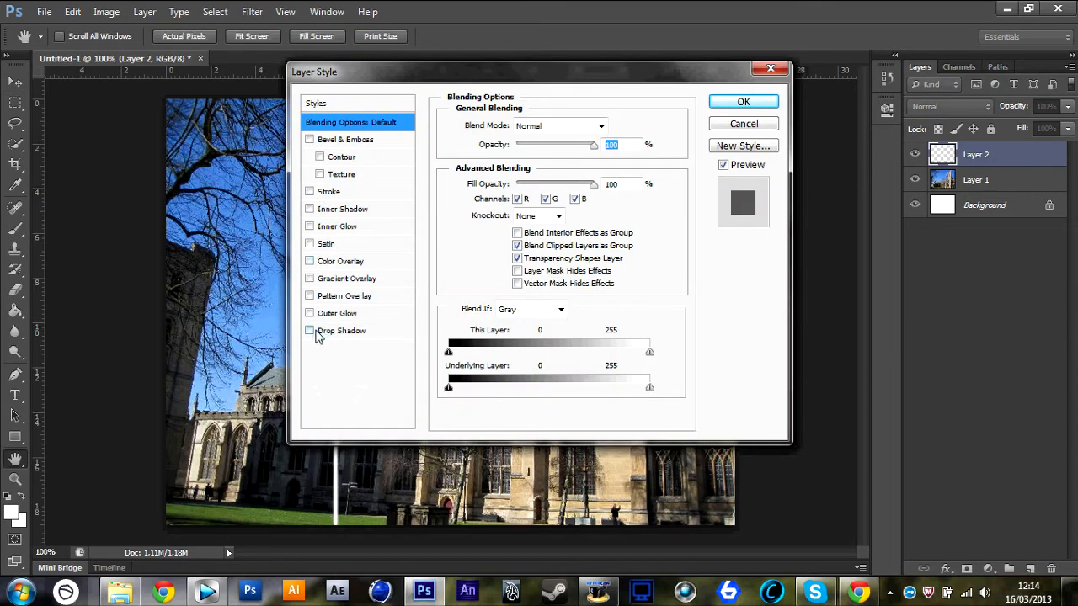
{"action": "left_click", "coordinate": [310, 331]}
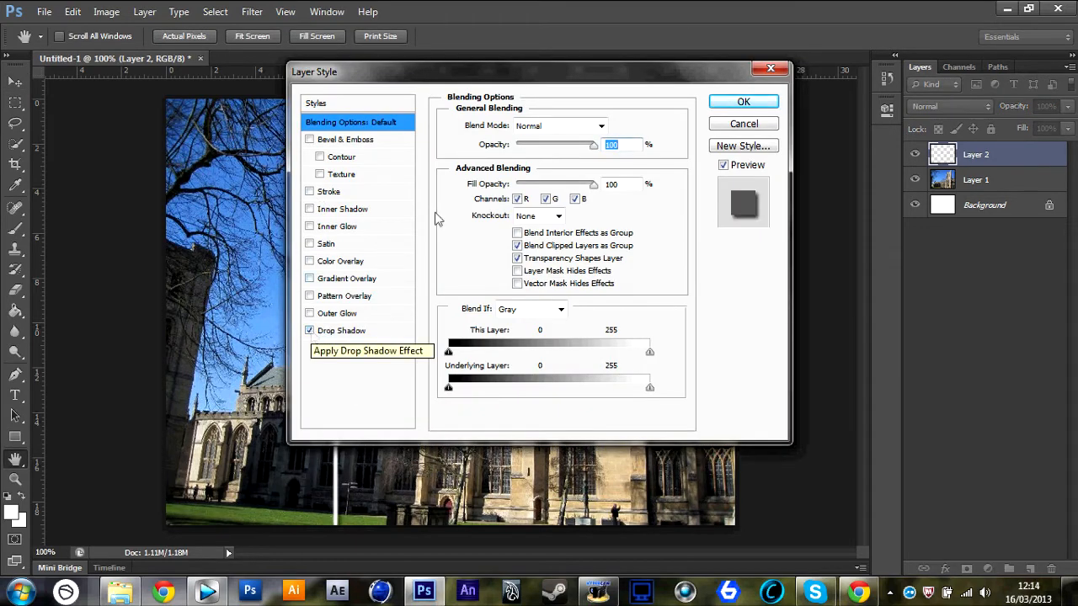
{"action": "left_click_drag", "start_coordinate": [594, 76], "coordinate": [790, 54]}
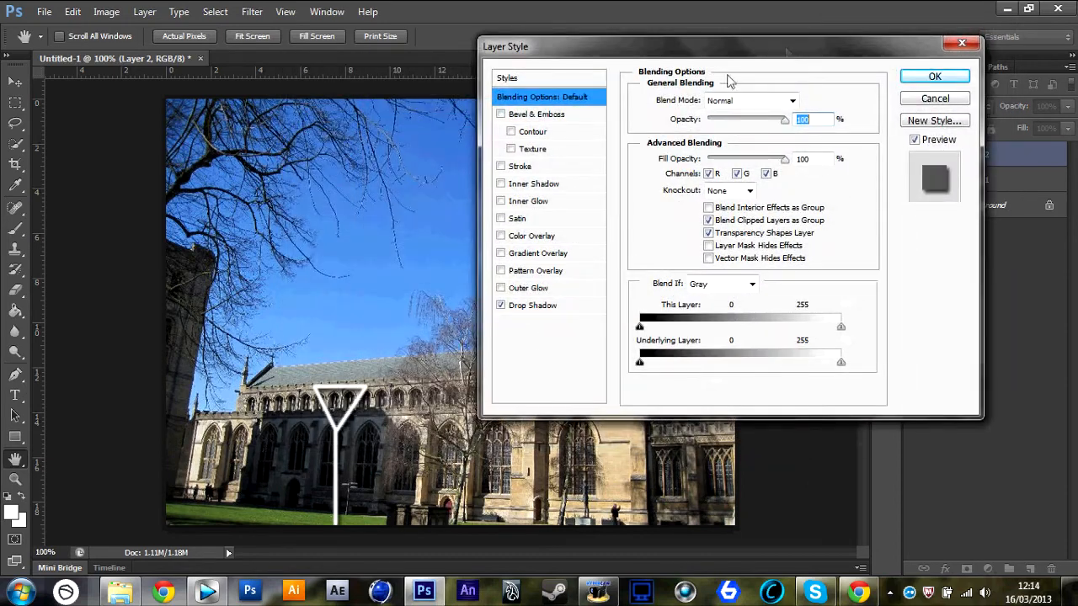
{"action": "left_click", "coordinate": [501, 306]}
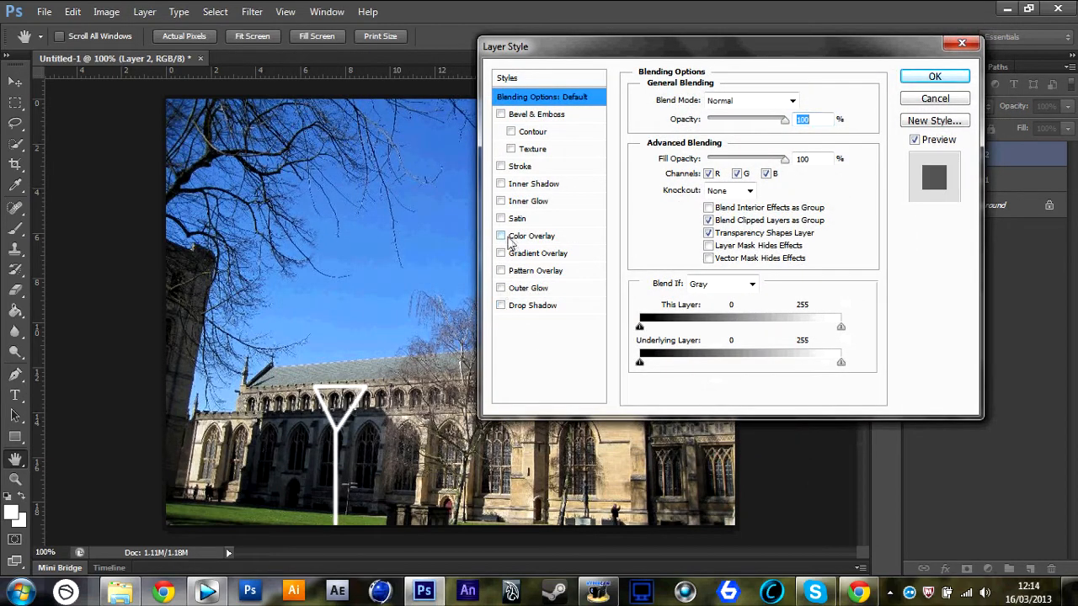
{"action": "left_click", "coordinate": [935, 98]}
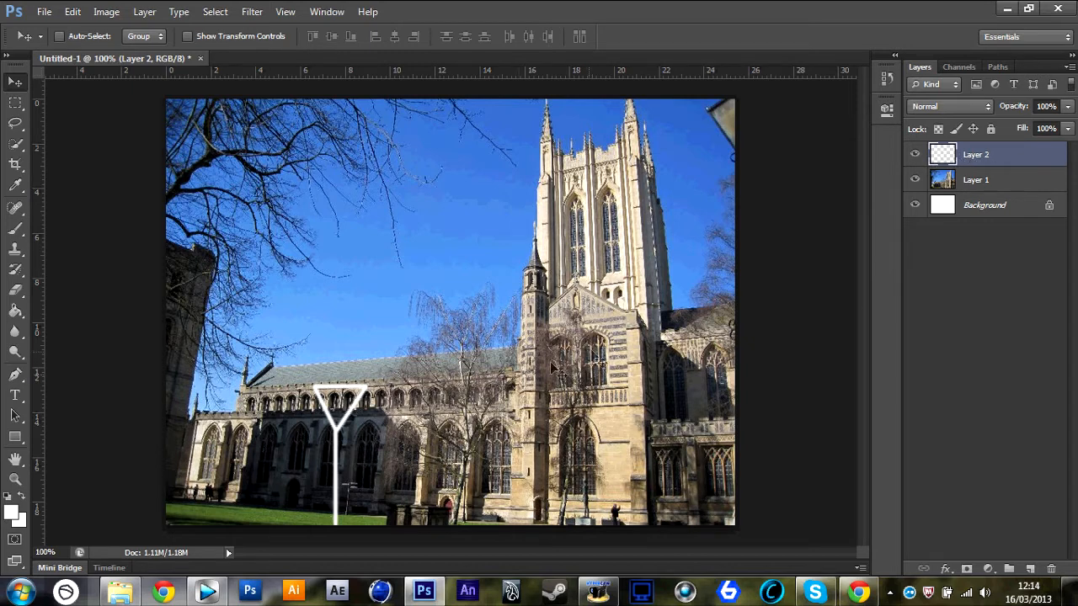
Duplicate the sign on Layer 2 three times, spacing the copies into a row of four signs along the building.
{"action": "left_click_drag", "start_coordinate": [346, 425], "coordinate": [246, 425]}
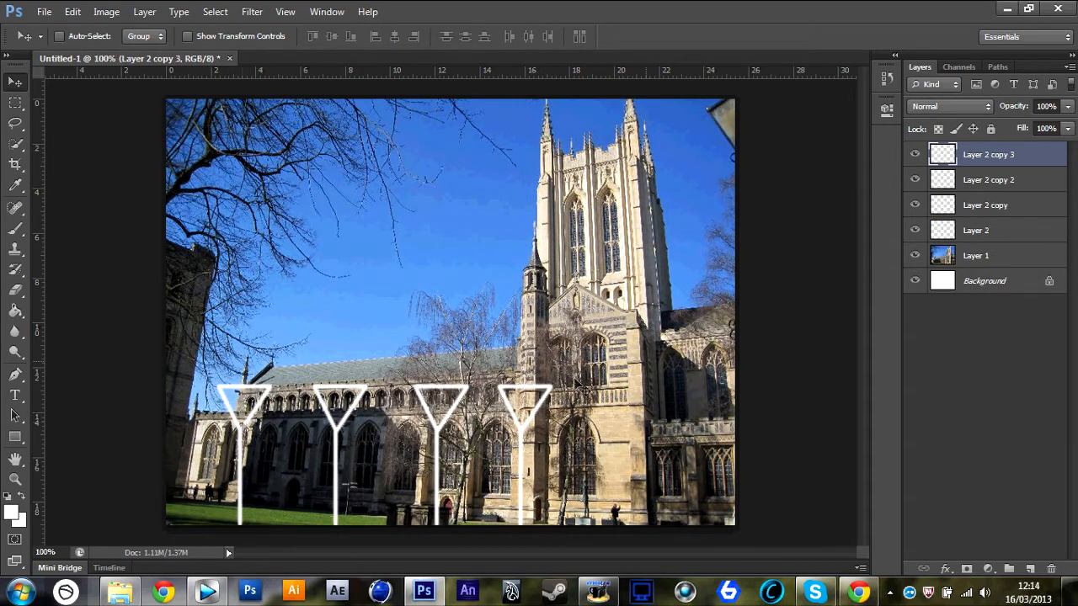
Hide and show Layer 2 and Layer 2 copy individually to identify which sign each one holds.
{"action": "left_click", "coordinate": [988, 231]}
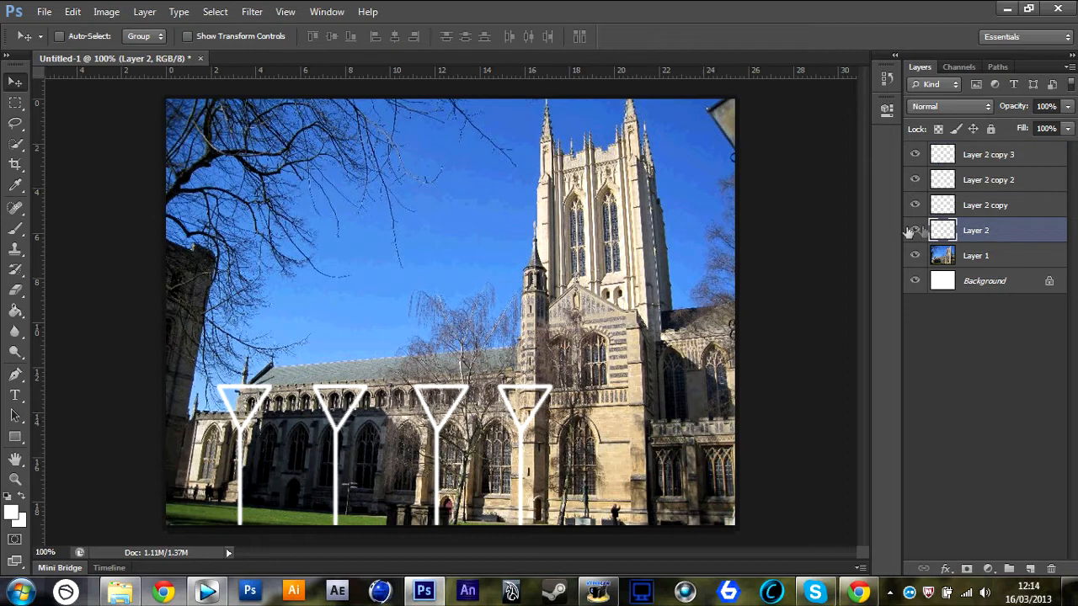
{"action": "left_click", "coordinate": [915, 230]}
{"action": "left_click", "coordinate": [914, 230]}
{"action": "left_click", "coordinate": [914, 205]}
{"action": "left_click", "coordinate": [915, 204]}
Select the layer of the leftmost sign from the canvas and rename it Sign 1.
{"action": "left_click", "coordinate": [260, 408], "text": "ctrl"}
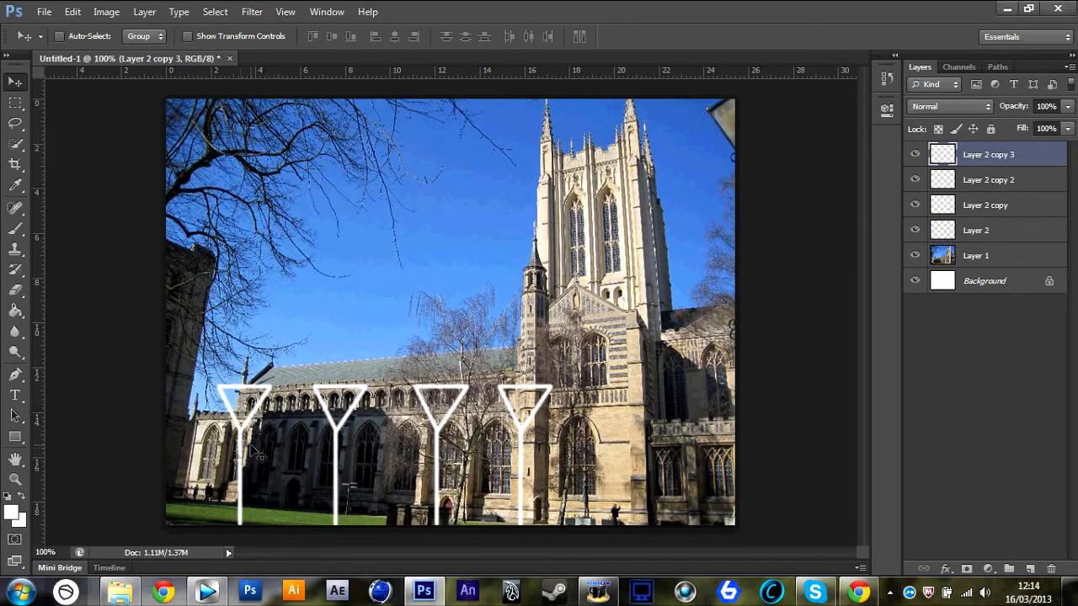
{"action": "double_click", "coordinate": [990, 157]}
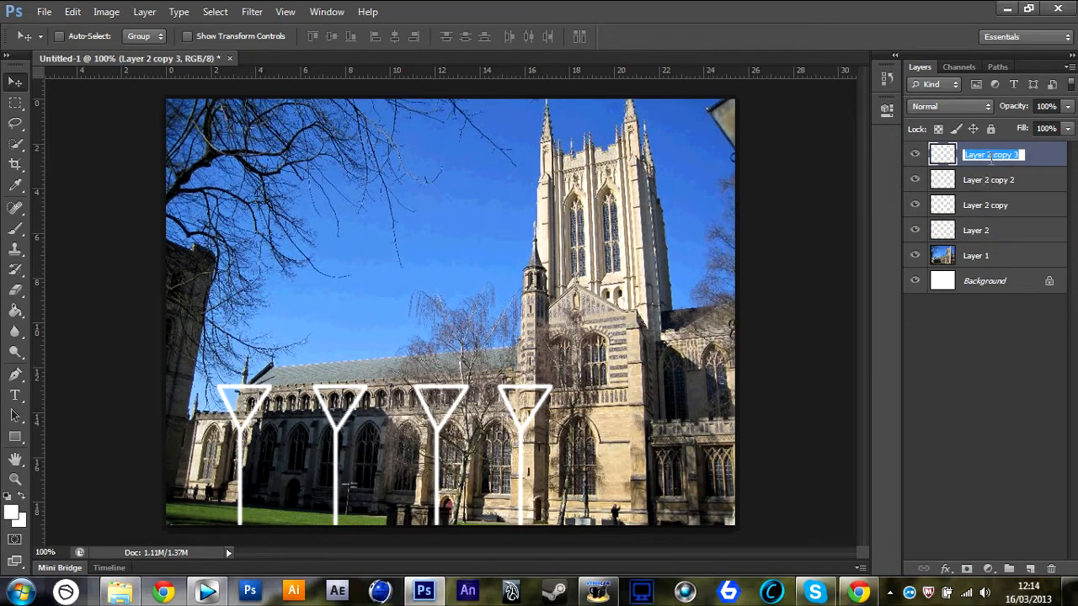
{"action": "key", "text": "Caps_Lock"}
{"action": "type", "text": "Sig"}
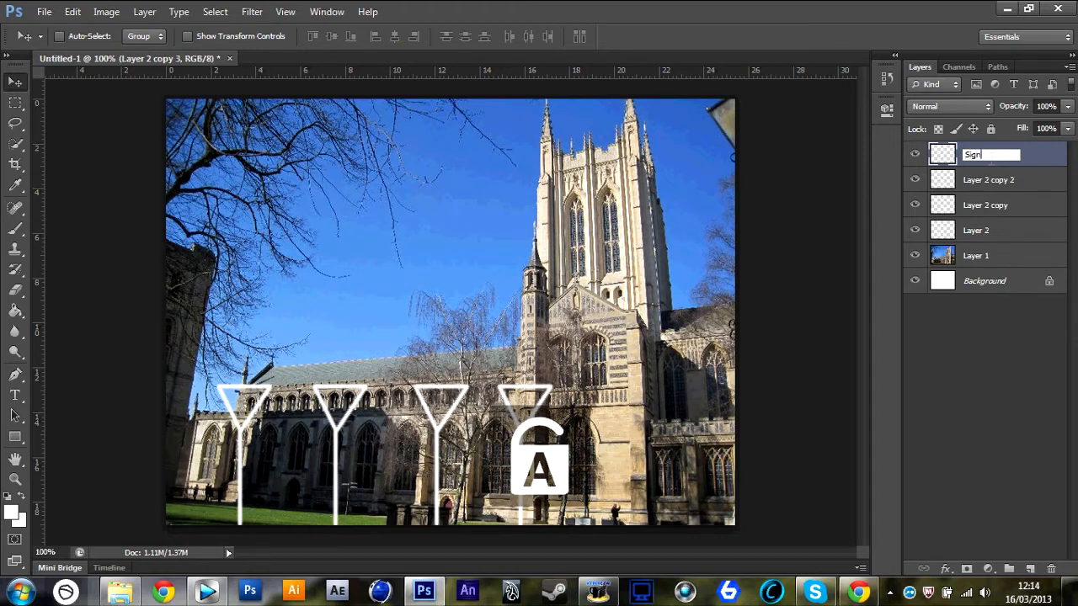
{"action": "type", "text": "n 1"}
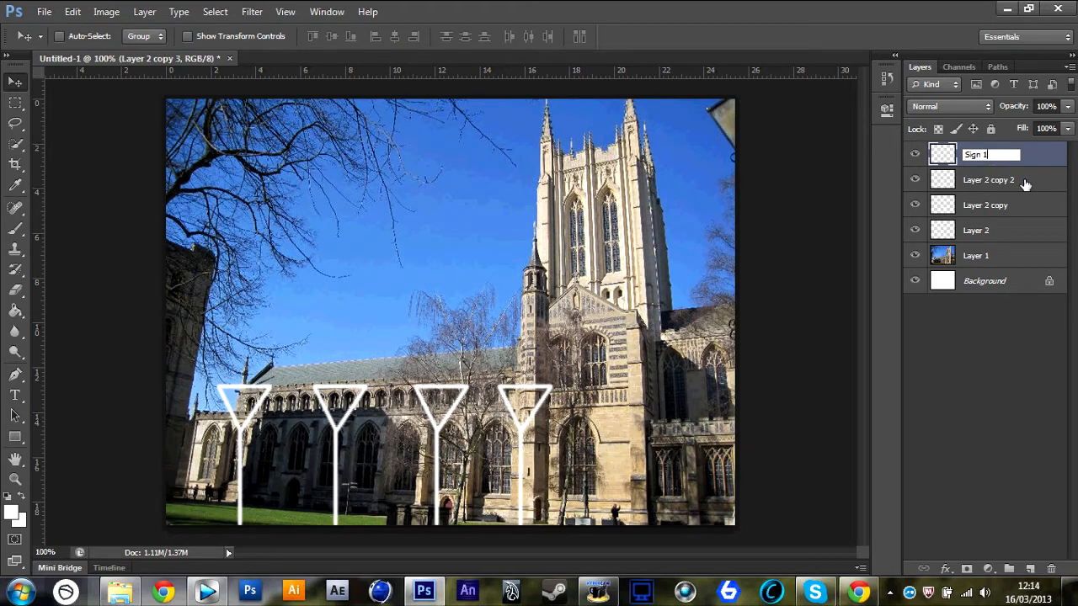
{"action": "left_click", "coordinate": [1026, 181]}
Check which sign Layer 2 copy 2 holds by toggling its visibility, and reorder that layer below Layer 2 copy.
{"action": "left_click", "coordinate": [914, 181]}
{"action": "left_click", "coordinate": [914, 180]}
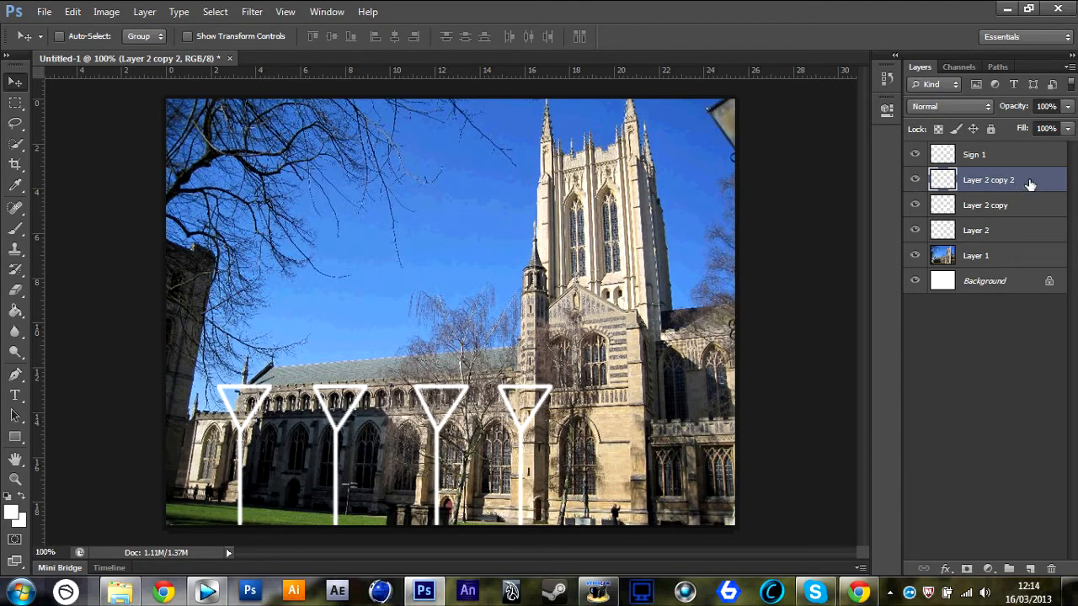
{"action": "left_click_drag", "start_coordinate": [1013, 183], "coordinate": [1017, 205]}
{"action": "left_click", "coordinate": [1005, 181]}
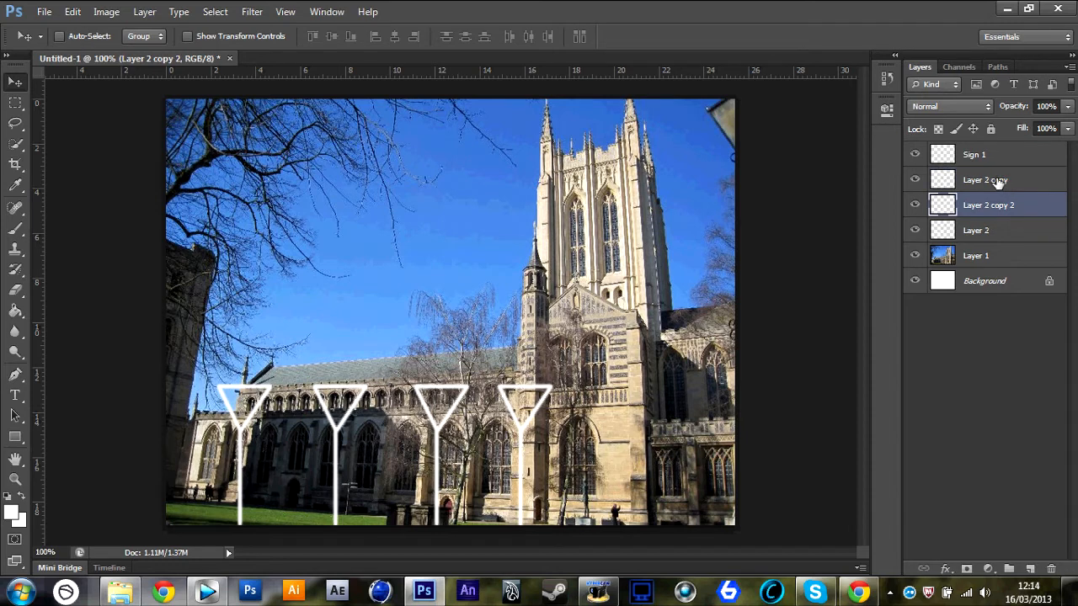
Select the layer of the second sign from the left on the canvas and rename it Sign 2.
{"action": "left_click", "coordinate": [337, 432], "text": "ctrl"}
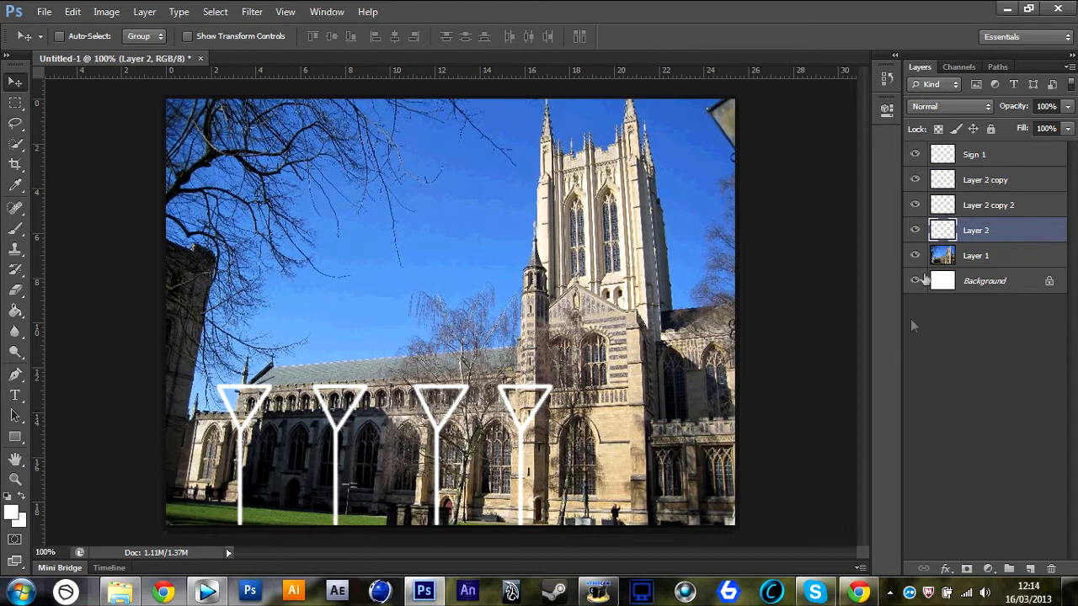
{"action": "double_click", "coordinate": [979, 230]}
{"action": "type", "text": "S"}
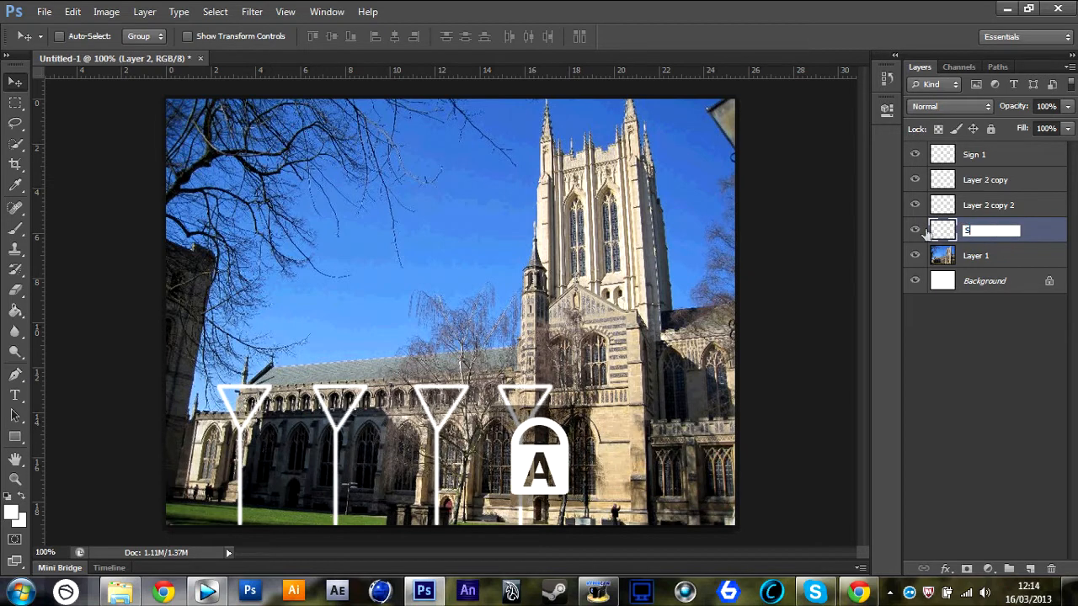
{"action": "type", "text": "ign 2"}
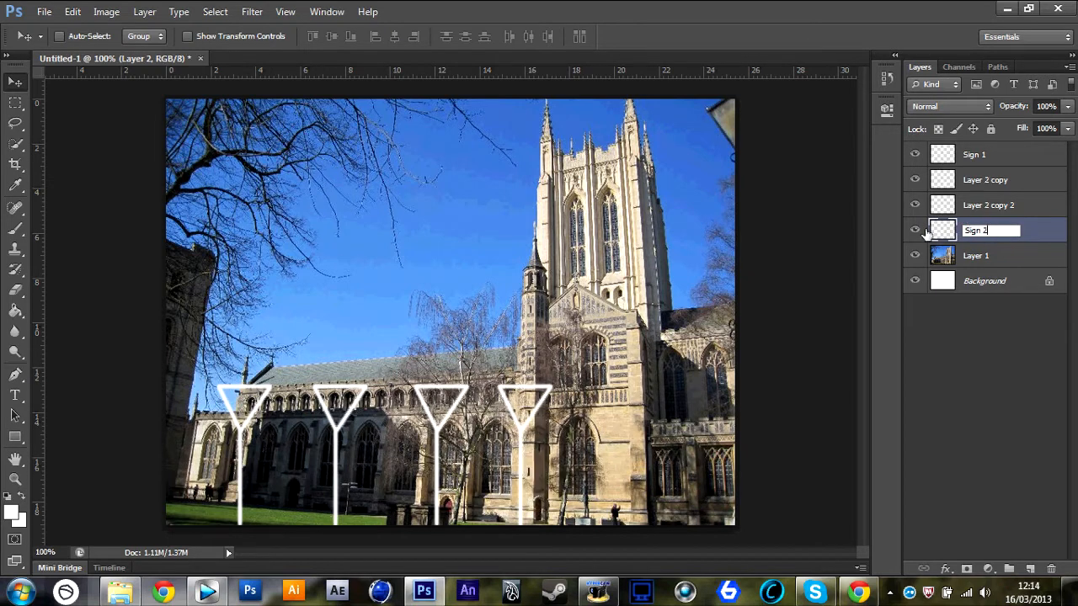
{"action": "left_click", "coordinate": [974, 206]}
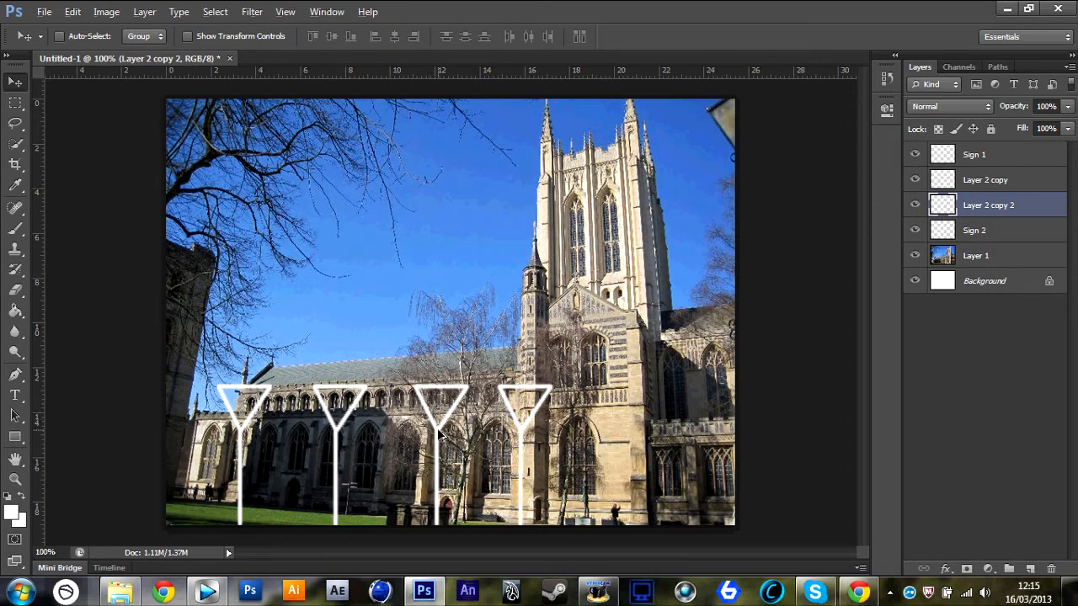
Rename Layer 2 copy 2, which holds the third sign from the left, as Sign 3.
{"action": "double_click", "coordinate": [987, 207]}
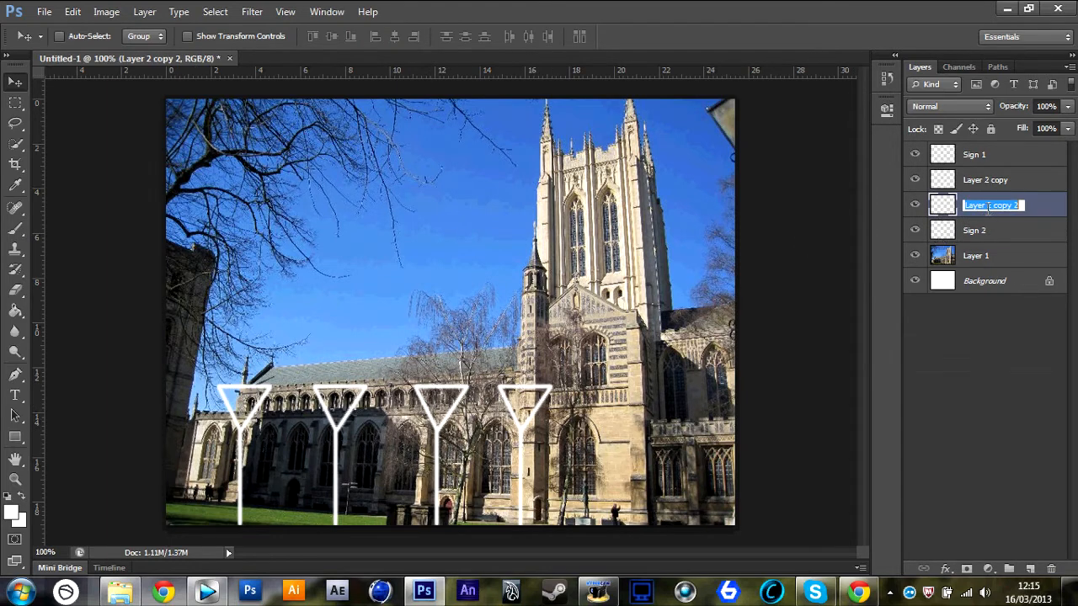
{"action": "key", "text": "Caps_Lock"}
{"action": "type", "text": "Si"}
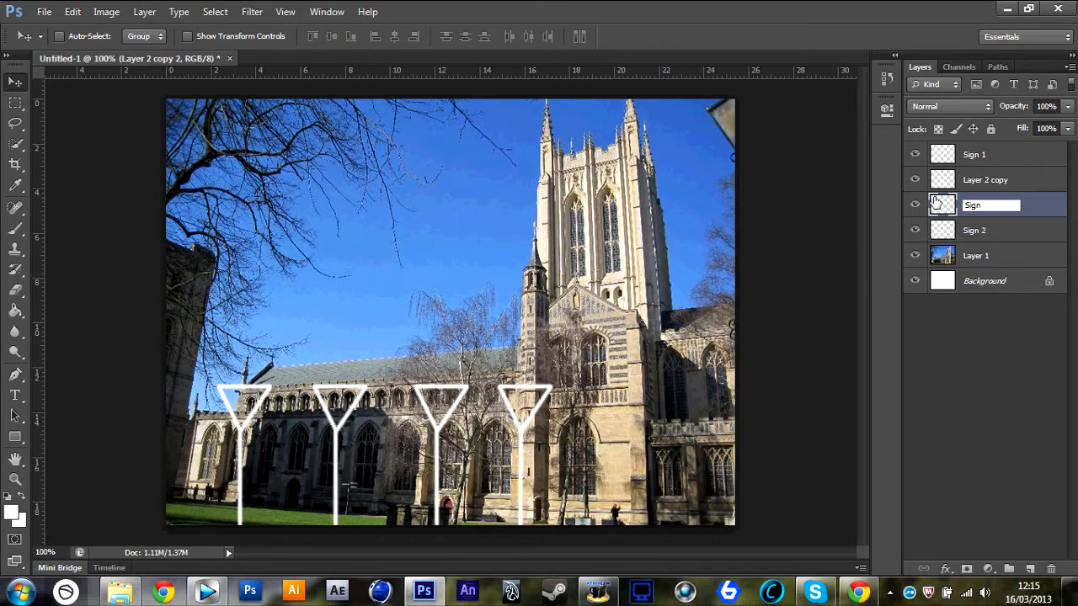
Rename Layer 2 copy as Sign 4 and leave no layer selected.
{"action": "left_click", "coordinate": [1016, 178]}
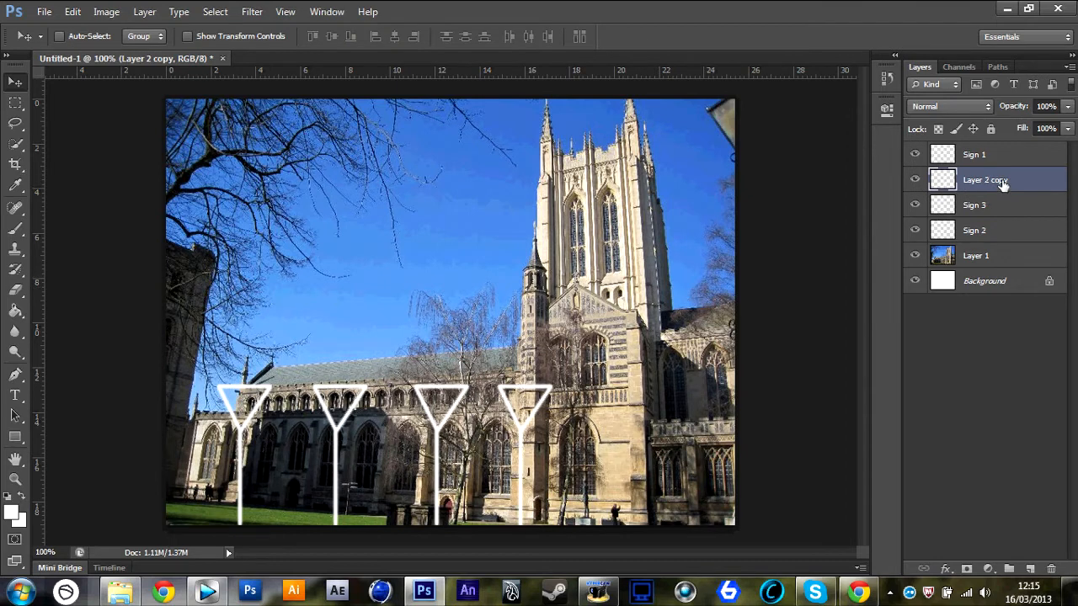
{"action": "double_click", "coordinate": [1002, 181]}
{"action": "key", "text": "Caps_Lock"}
{"action": "type", "text": "S"}
{"action": "key", "text": "Caps_Lock"}
{"action": "type", "text": "ign"}
{"action": "left_click", "coordinate": [966, 328]}
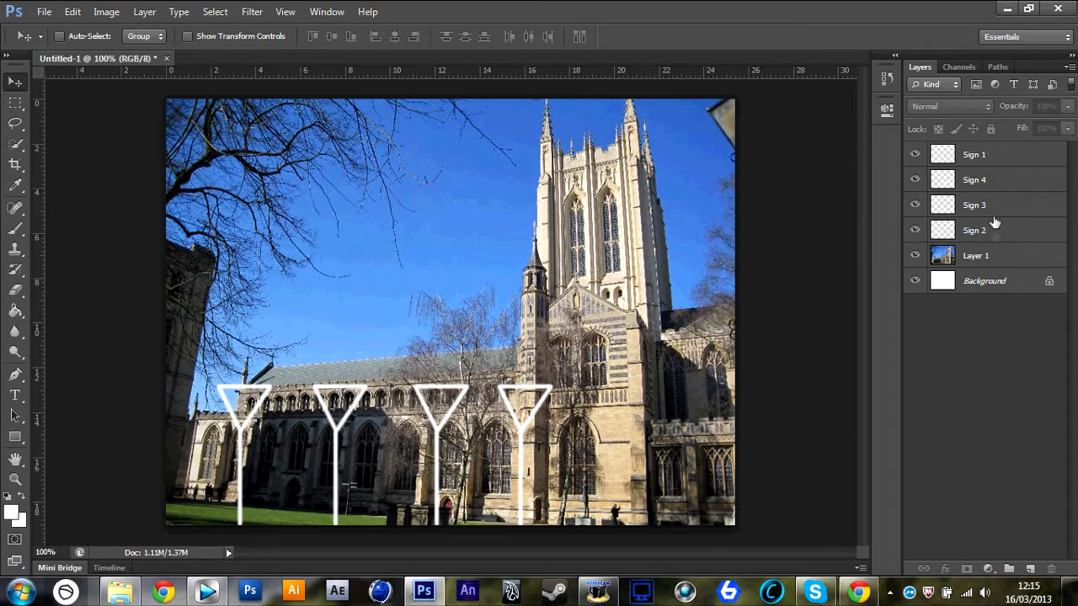
Move Sign 1 up to the sky above the roof, and Sign 2 up into the sky beside the tower.
{"action": "left_click", "coordinate": [977, 155]}
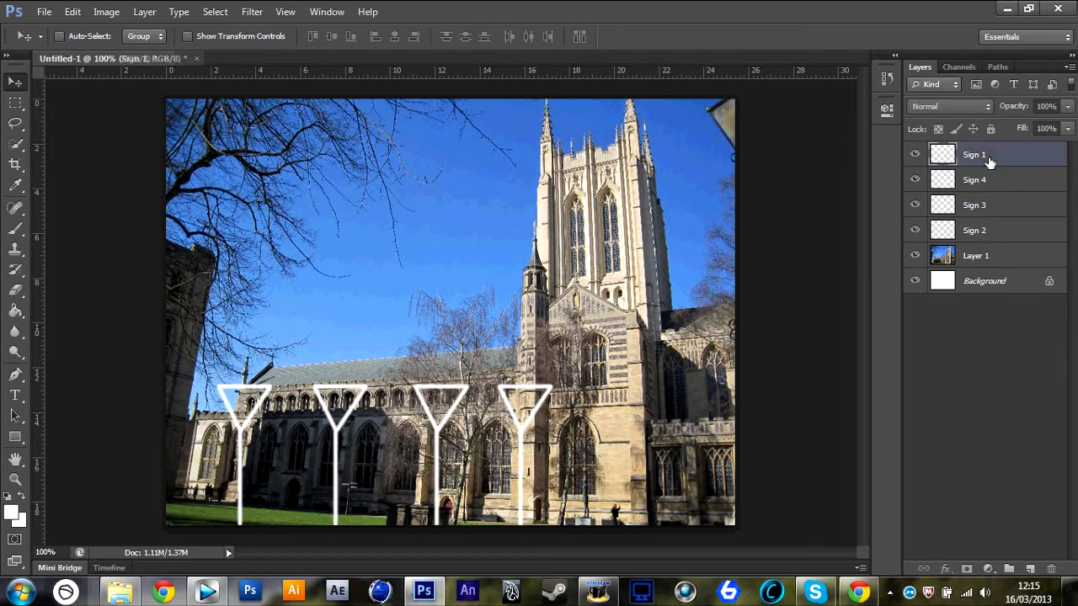
{"action": "left_click_drag", "start_coordinate": [270, 429], "coordinate": [346, 293]}
{"action": "left_click", "coordinate": [998, 233]}
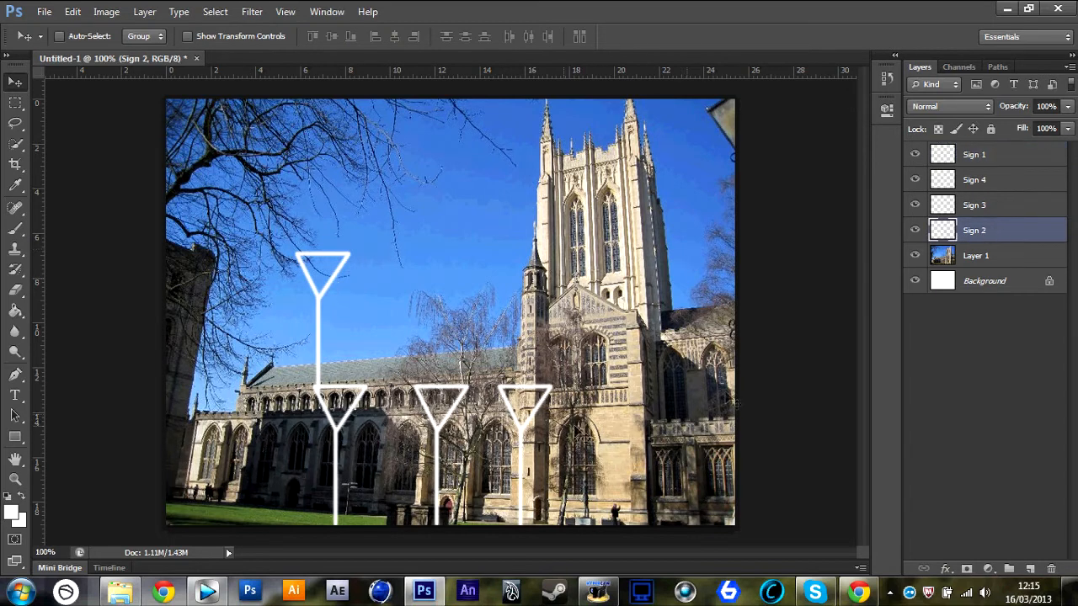
{"action": "left_click_drag", "start_coordinate": [377, 417], "coordinate": [499, 219]}
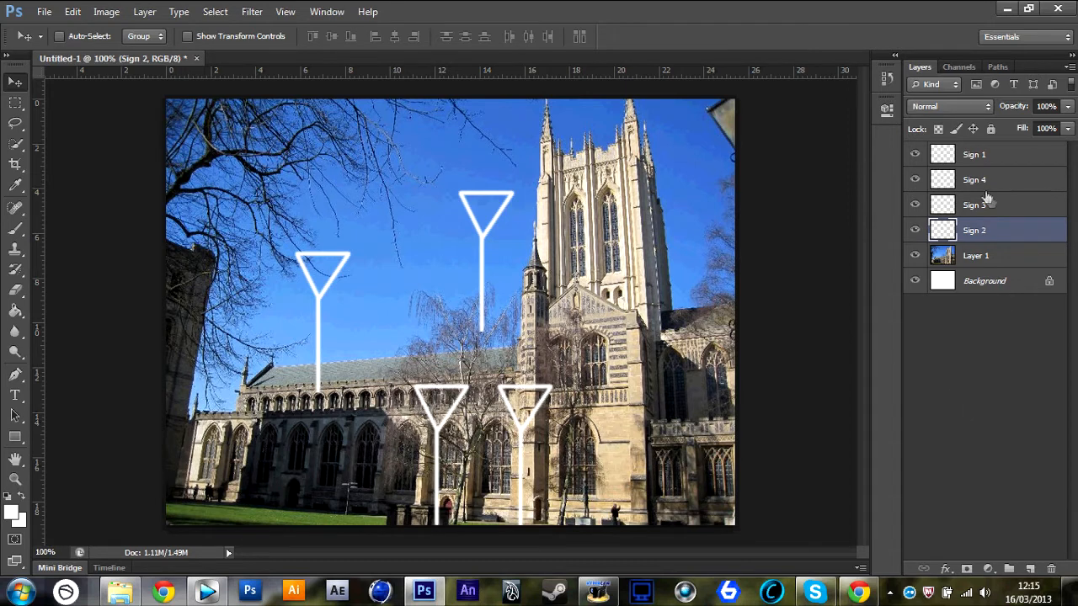
Duplicate all four sign layers together within Untitled-1 and move the copies up and to the right across the cathedral.
{"action": "left_click", "coordinate": [987, 160]}
{"action": "left_click", "coordinate": [998, 229], "text": "shift"}
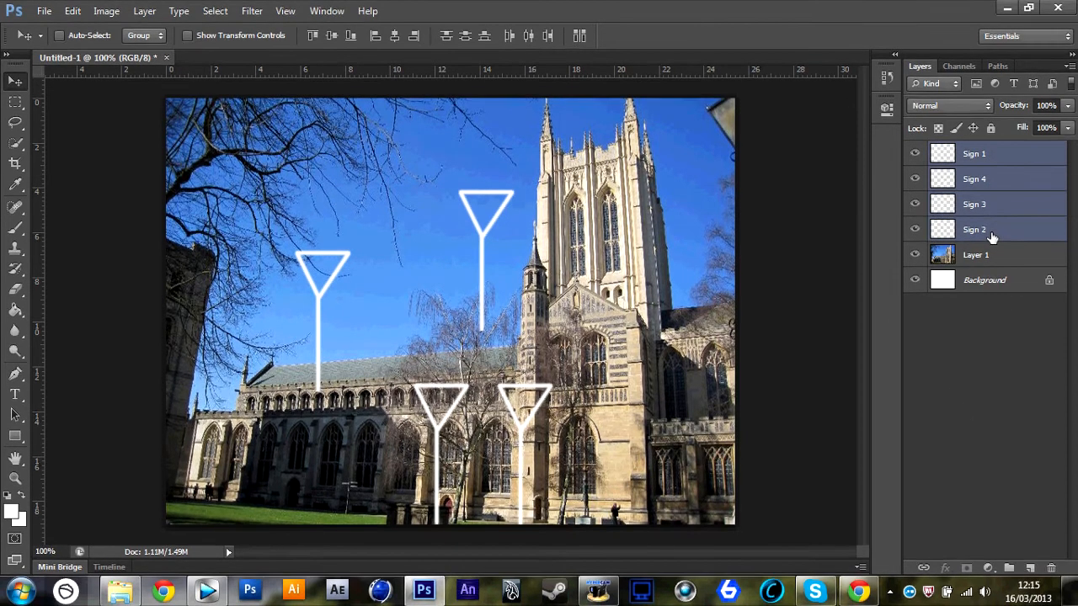
{"action": "left_click", "coordinate": [1014, 160]}
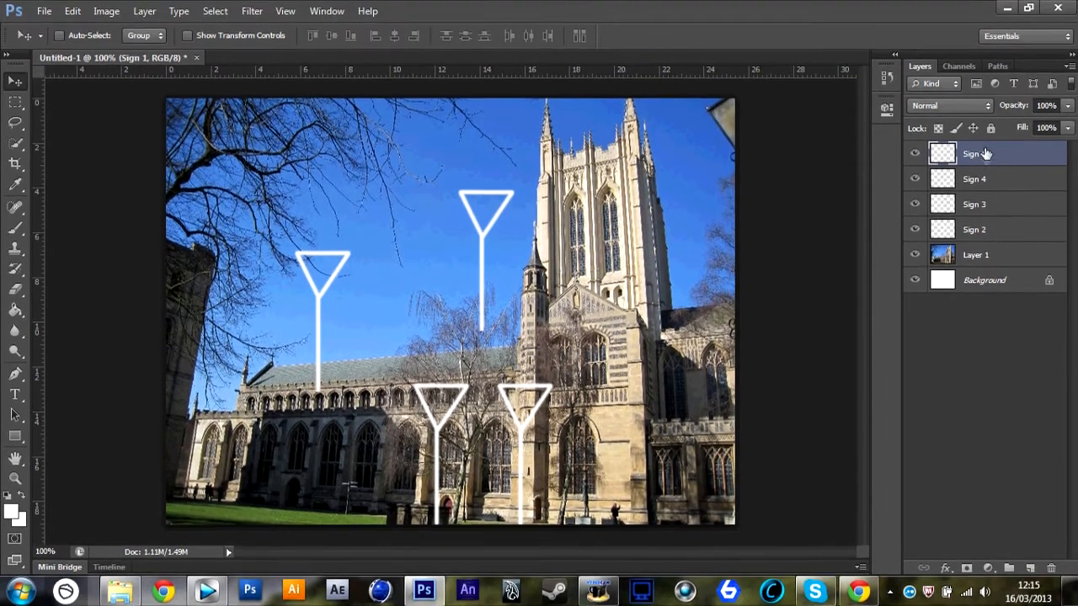
{"action": "left_click", "coordinate": [993, 239], "text": "shift"}
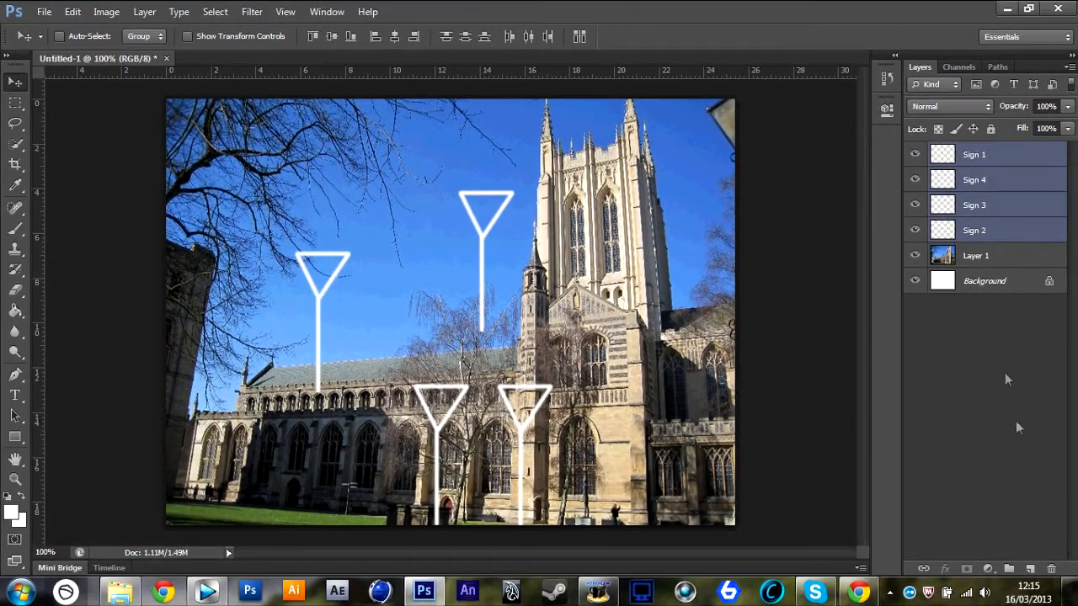
{"action": "right_click", "coordinate": [1011, 194]}
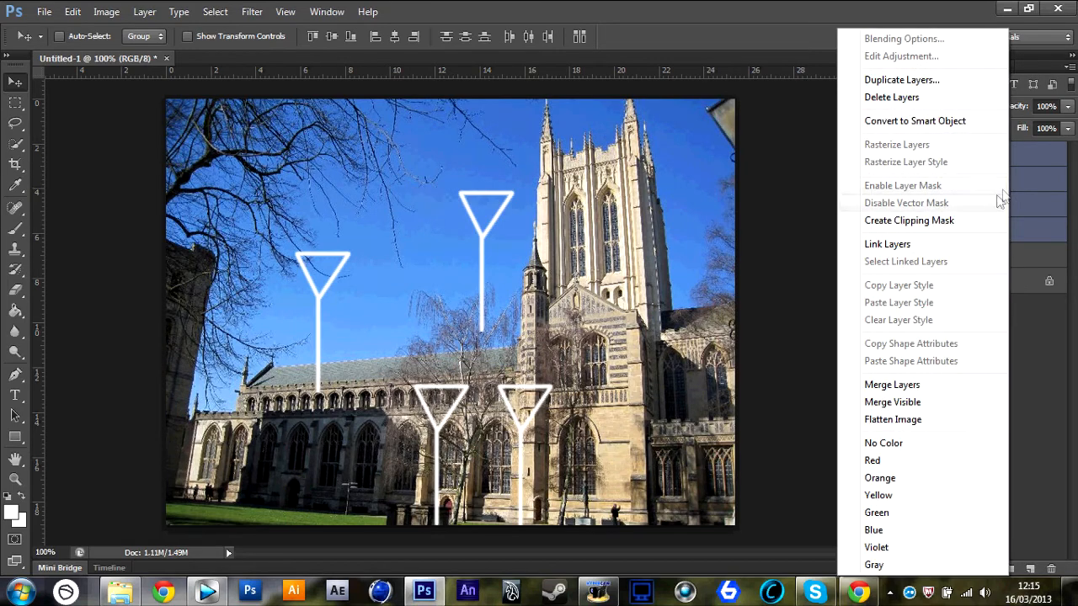
{"action": "left_click", "coordinate": [915, 82]}
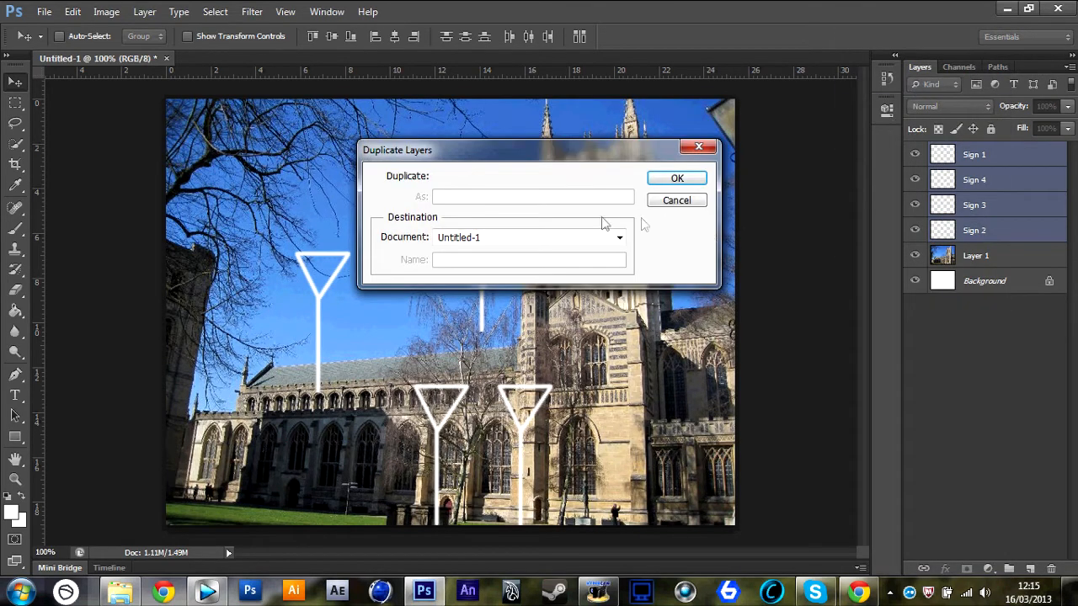
{"action": "left_click", "coordinate": [675, 179]}
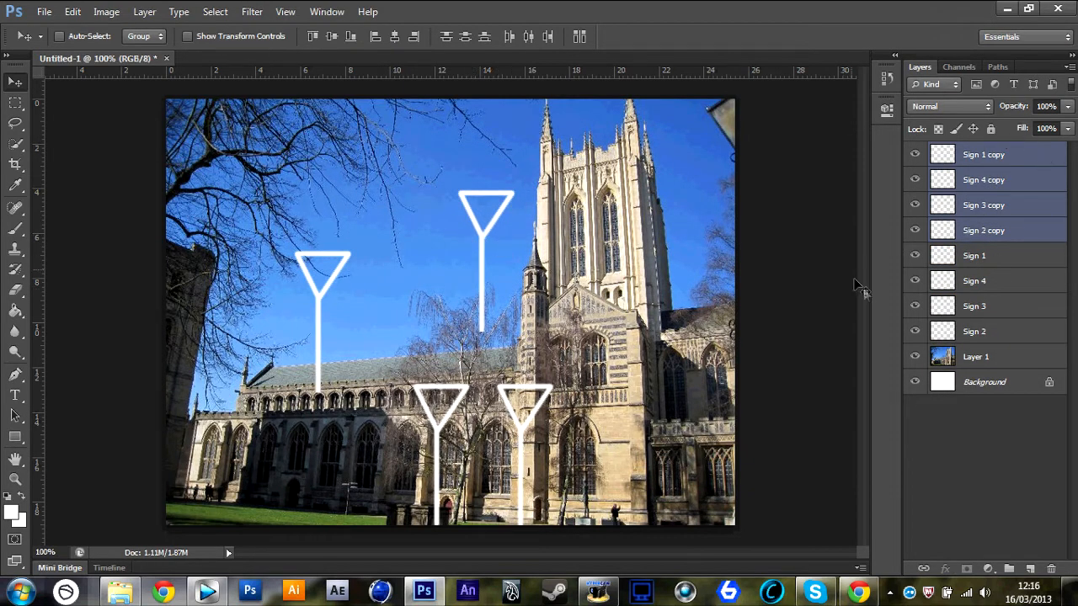
{"action": "left_click_drag", "start_coordinate": [491, 267], "coordinate": [610, 230]}
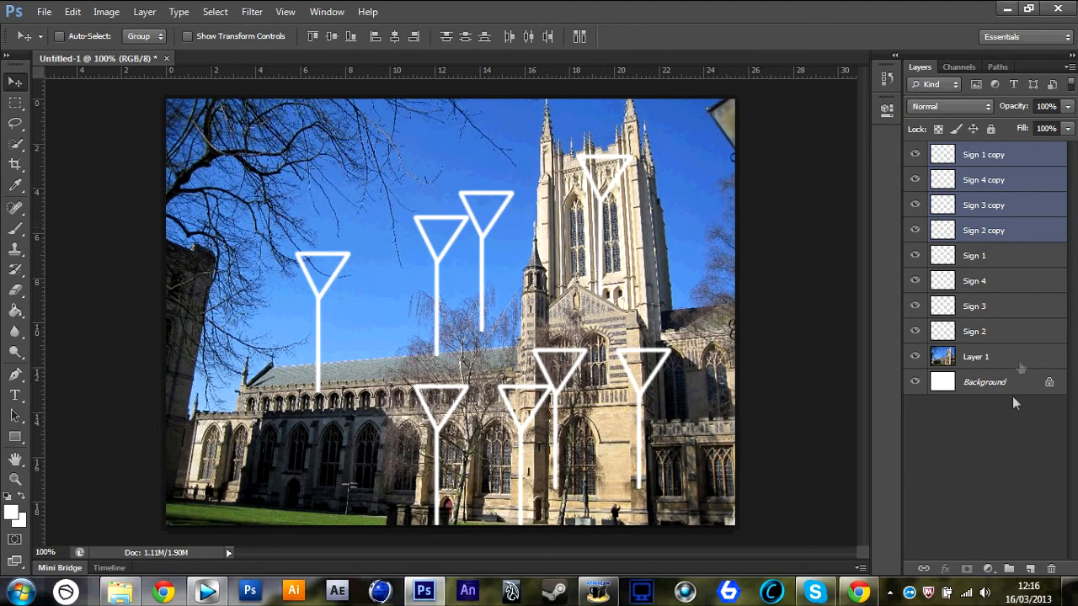
{"action": "left_click", "coordinate": [992, 438]}
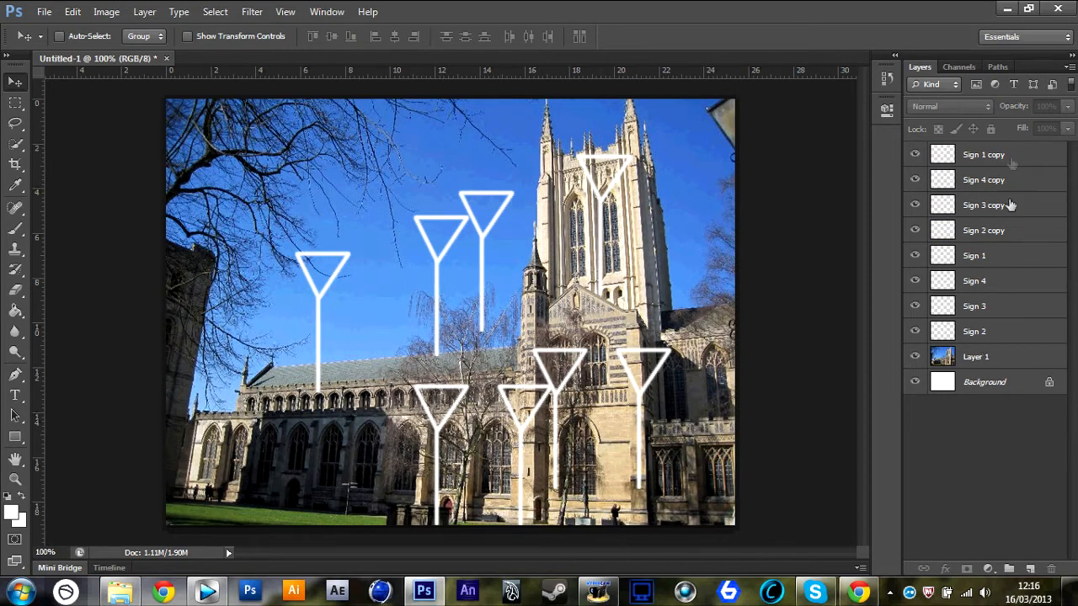
Group the four sign copy layers and rename the group Sign New.
{"action": "left_click", "coordinate": [996, 239]}
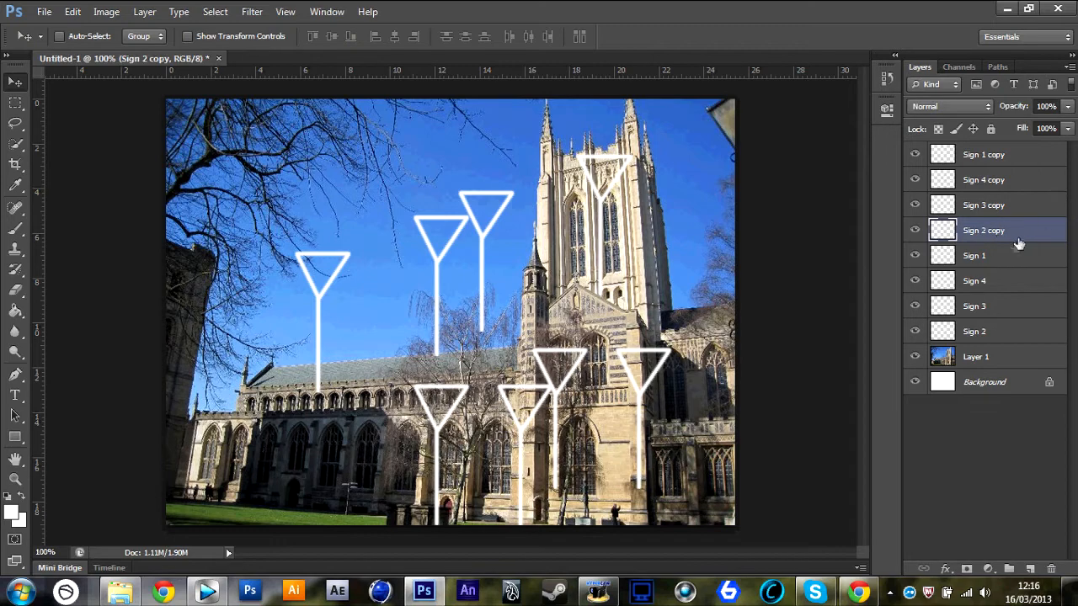
{"action": "left_click", "coordinate": [1019, 155], "text": "shift"}
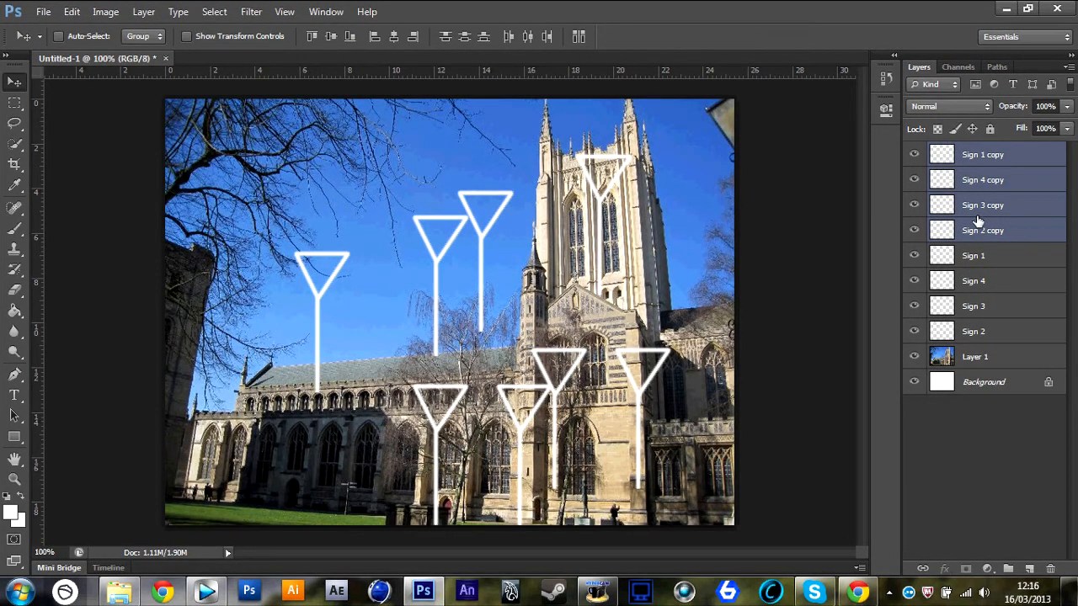
{"action": "key", "text": "ctrl+g"}
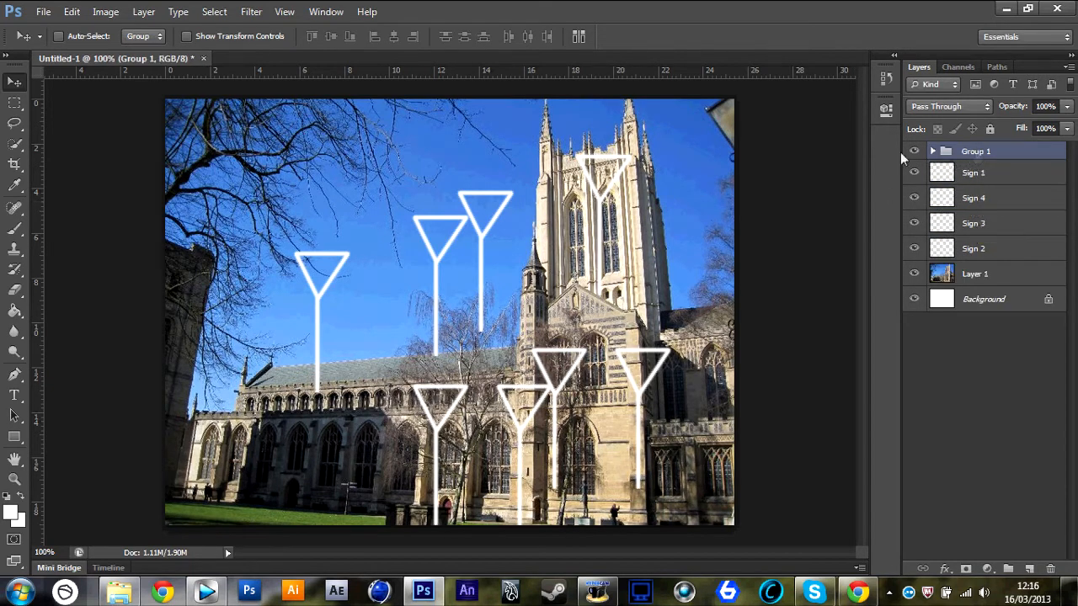
{"action": "double_click", "coordinate": [975, 152]}
{"action": "key", "text": "Caps_Lock"}
{"action": "type", "text": "Sign"}
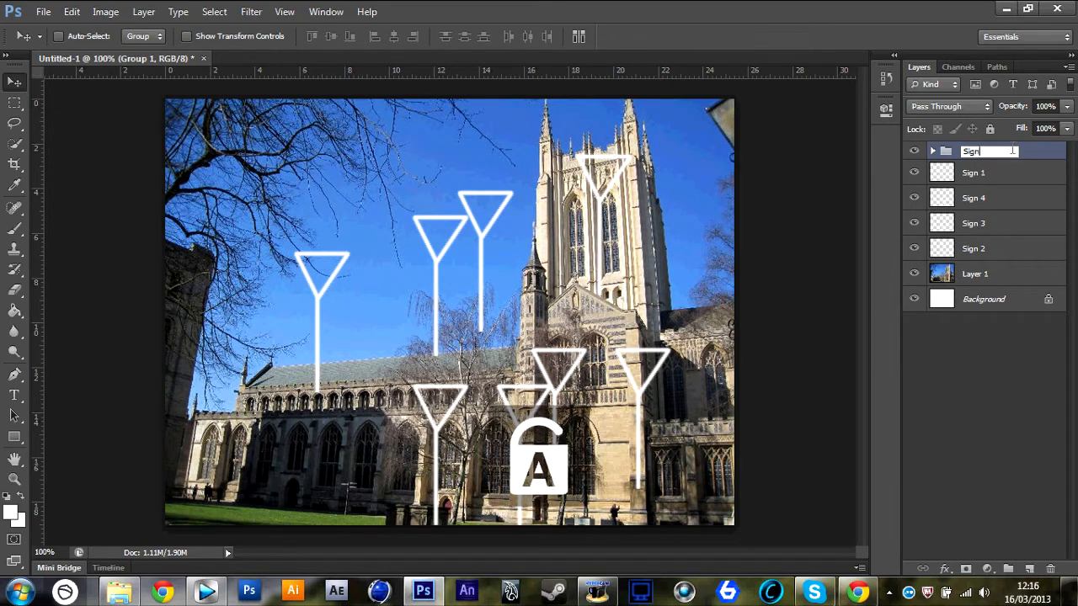
{"action": "key", "text": "Caps_Lock"}
{"action": "type", "text": "N"}
{"action": "key", "text": "Caps_Lock"}
{"action": "type", "text": "ew"}
{"action": "key", "text": "Return"}
Group the four original layers, Sign 1 to Sign 4, and rename the group Sign old.
{"action": "left_click", "coordinate": [994, 176]}
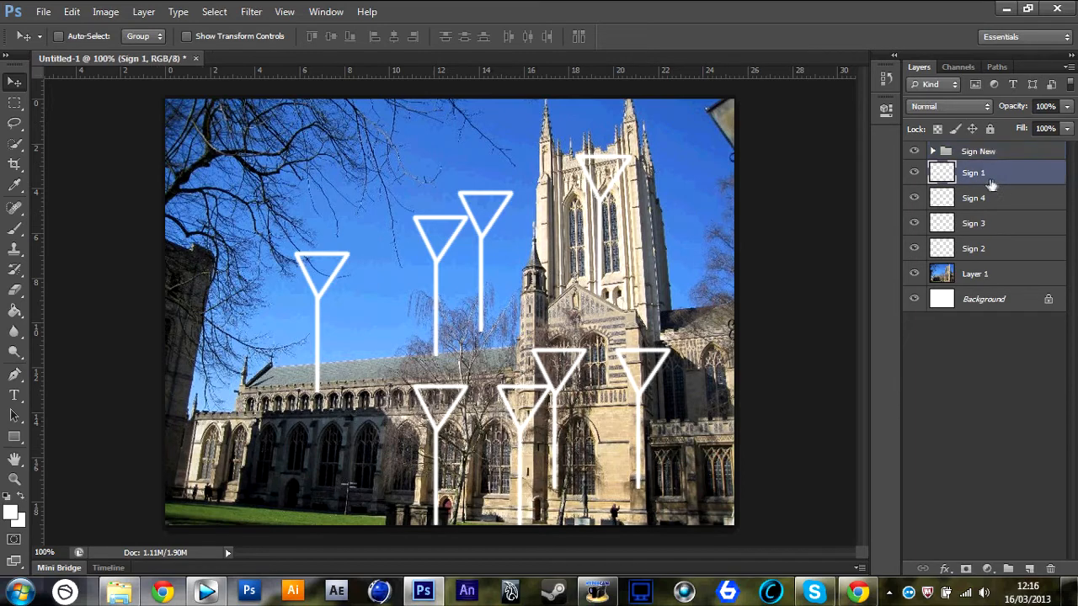
{"action": "left_click", "coordinate": [997, 249], "text": "shift"}
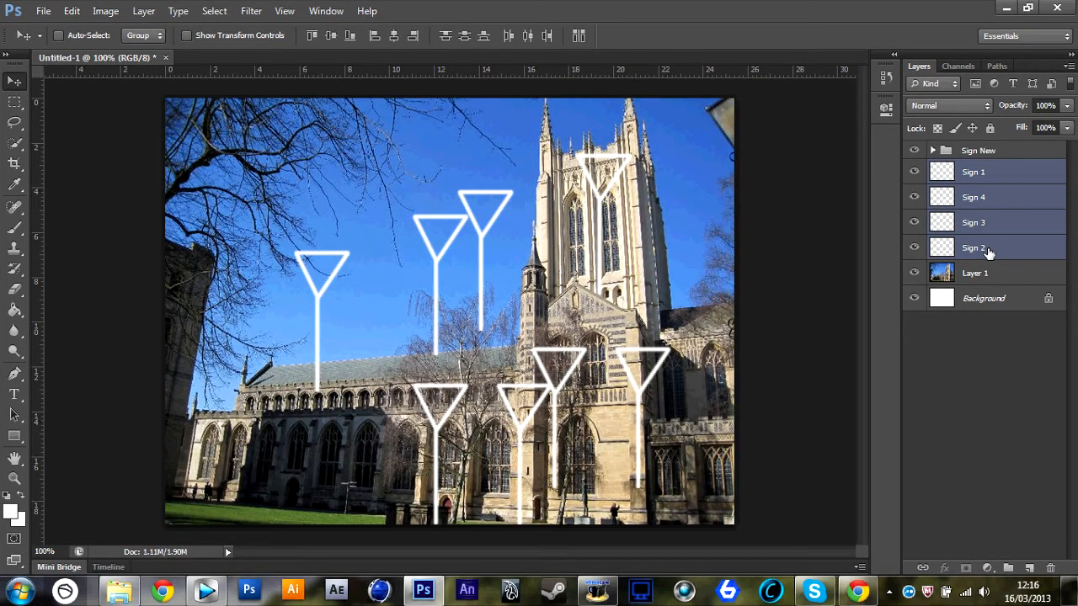
{"action": "key", "text": "ctrl+g"}
{"action": "double_click", "coordinate": [978, 170]}
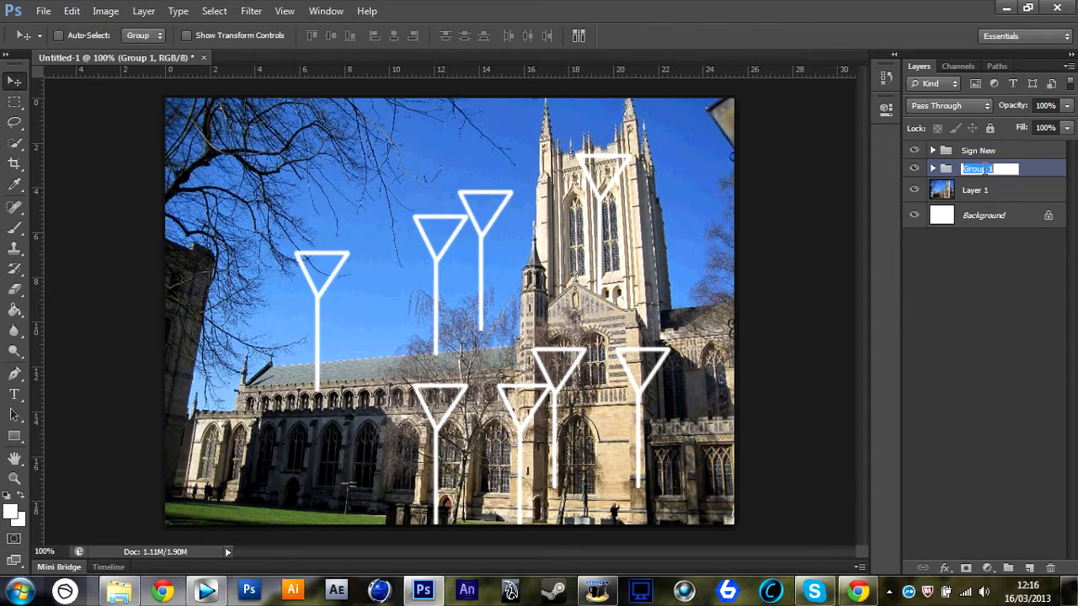
{"action": "key", "text": "Caps_Lock"}
{"action": "type", "text": "S"}
{"action": "key", "text": "Caps_Lock"}
{"action": "type", "text": "ig"}
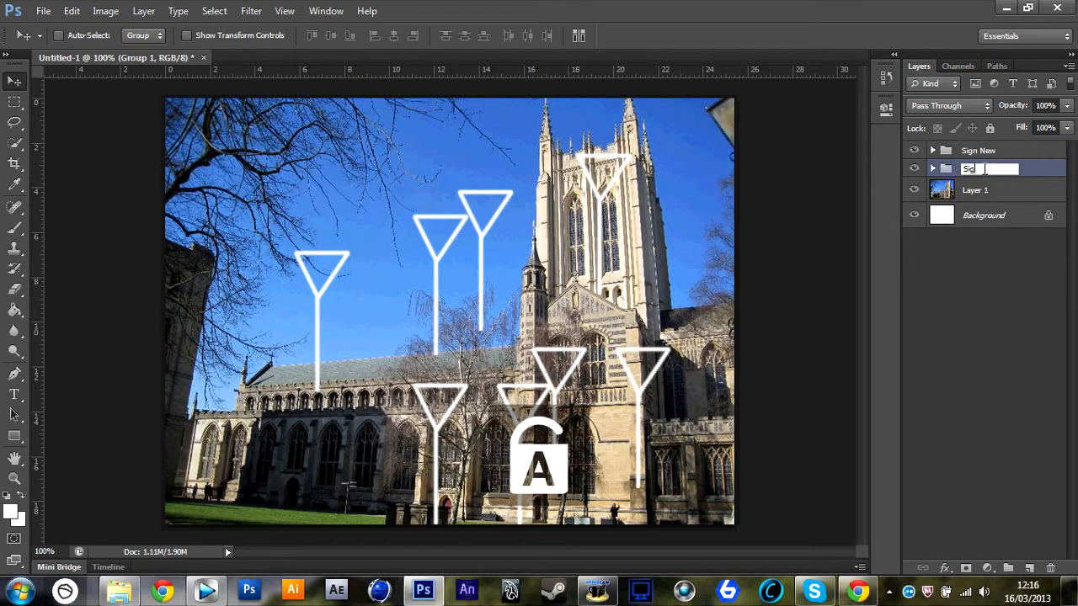
{"action": "type", "text": "n"}
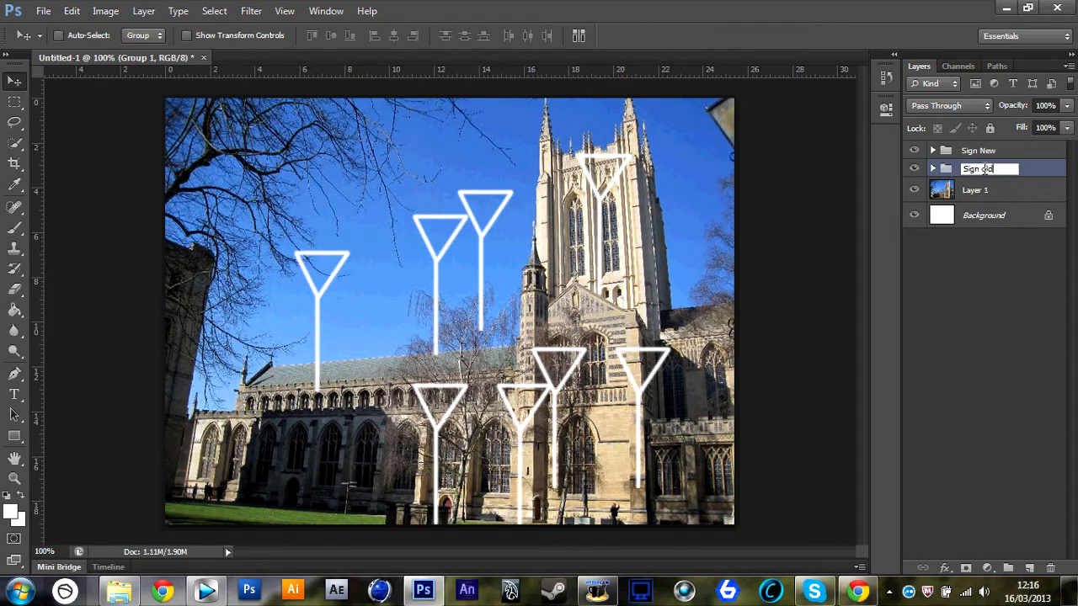
{"action": "type", "text": " old"}
{"action": "left_click", "coordinate": [994, 293]}
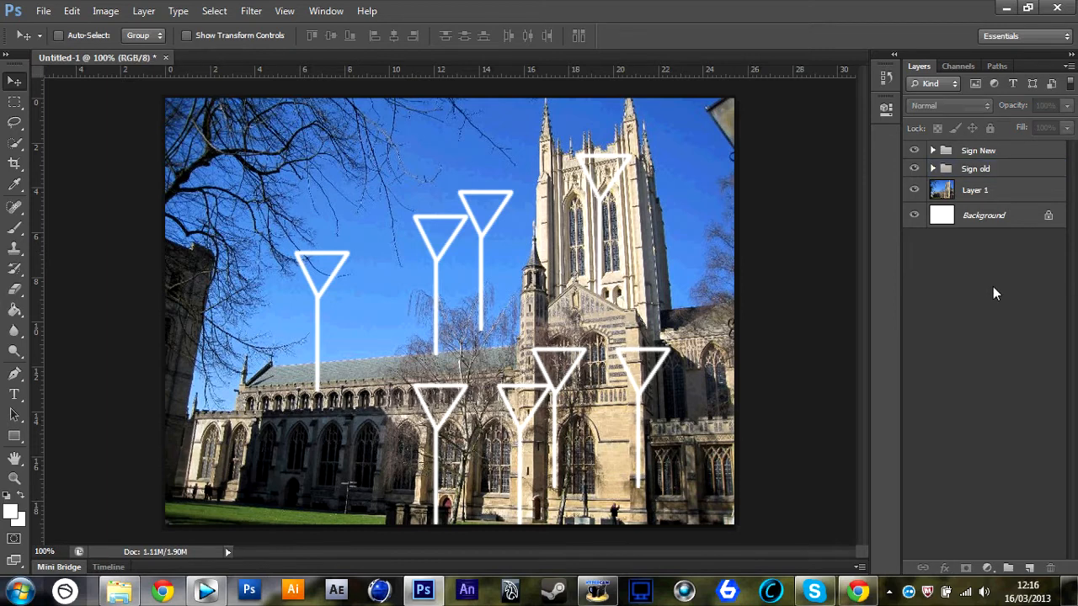
Expand the Sign New group, highlight all the layers inside it, and collapse it again.
{"action": "left_click", "coordinate": [932, 150]}
{"action": "left_click", "coordinate": [997, 175]}
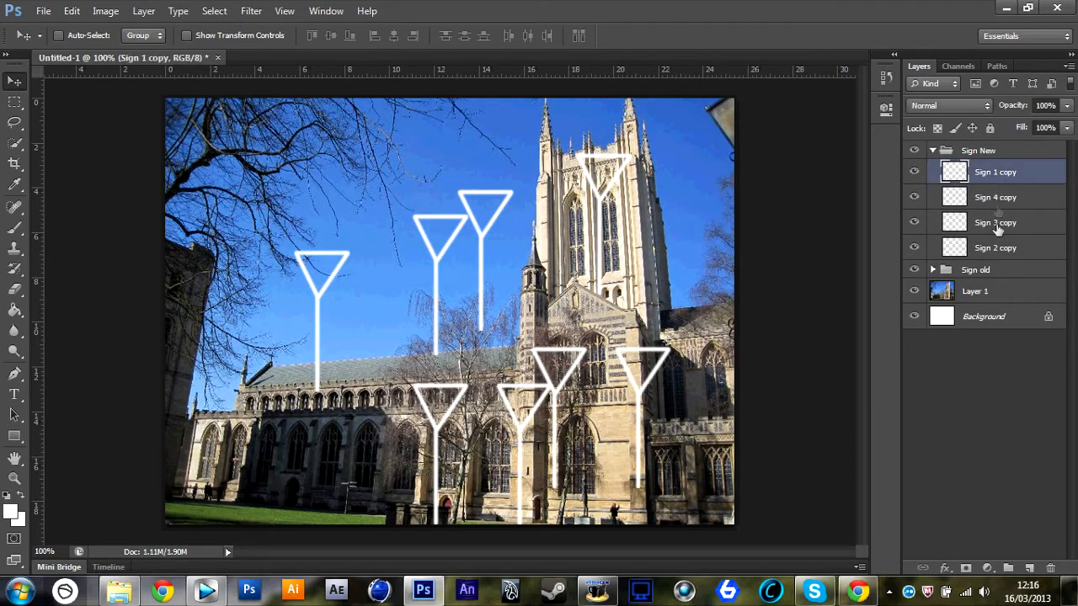
{"action": "left_click", "coordinate": [987, 249], "text": "shift"}
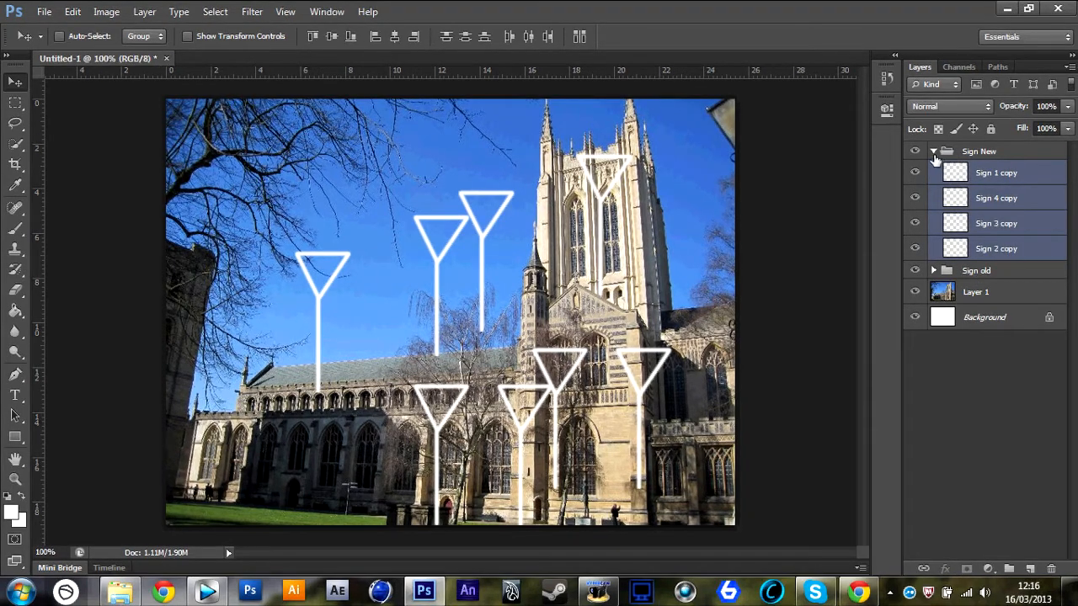
{"action": "left_click", "coordinate": [933, 151]}
Move the whole Sign New group of signs to the left side of the picture.
{"action": "left_click", "coordinate": [998, 172]}
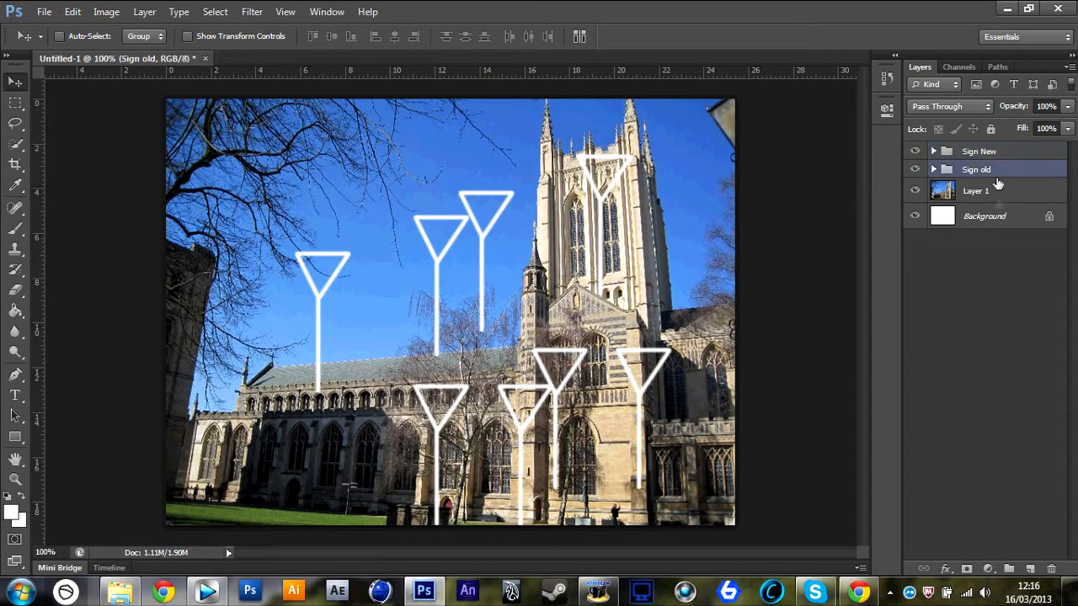
{"action": "left_click", "coordinate": [993, 153]}
{"action": "left_click_drag", "start_coordinate": [306, 334], "coordinate": [174, 361]}
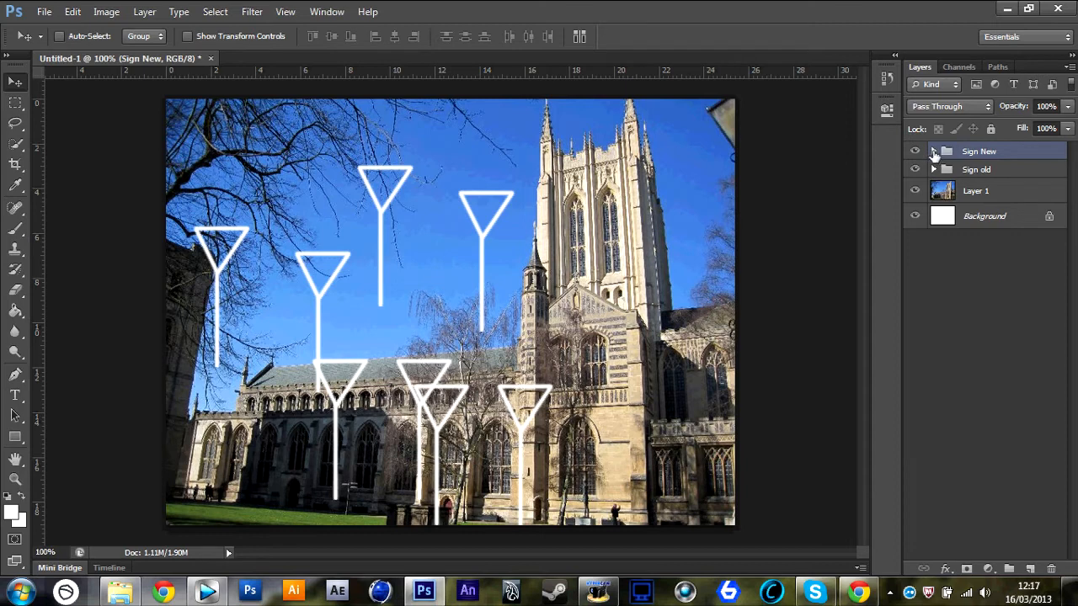
Move only Sign 2 copy from the Sign New group onto the right side of the cathedral tower, then collapse the group.
{"action": "left_click", "coordinate": [933, 151]}
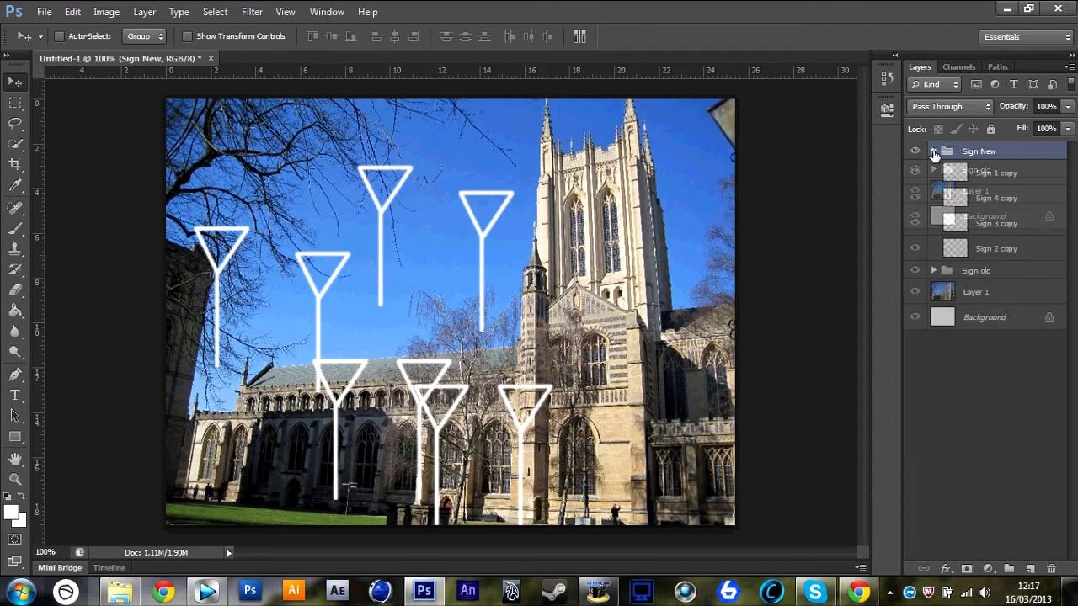
{"action": "left_click", "coordinate": [1008, 250]}
{"action": "left_click_drag", "start_coordinate": [286, 278], "coordinate": [692, 322]}
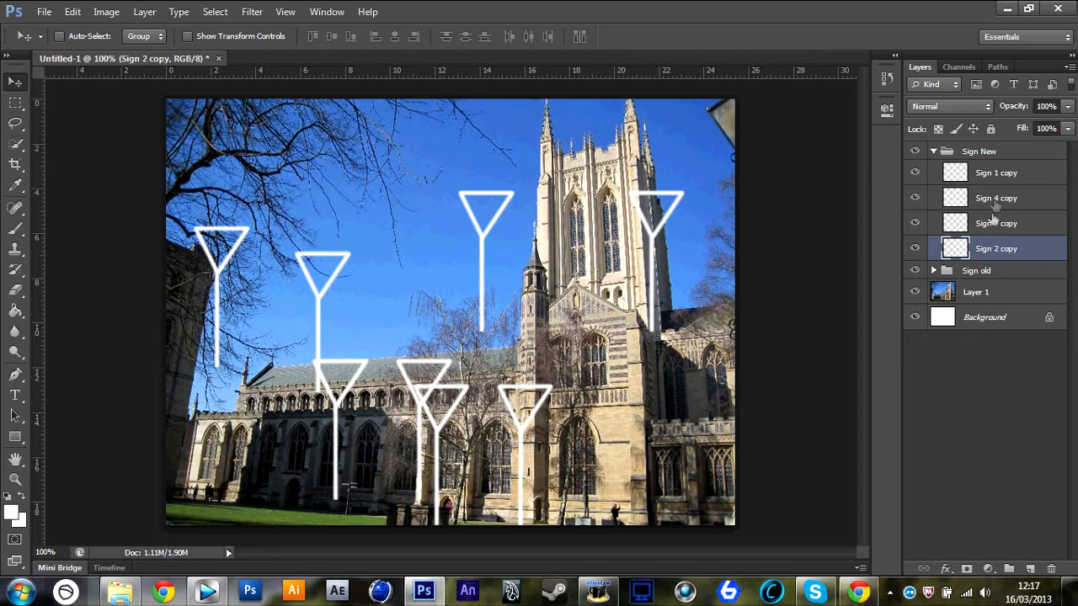
{"action": "left_click", "coordinate": [995, 222]}
{"action": "left_click", "coordinate": [933, 151]}
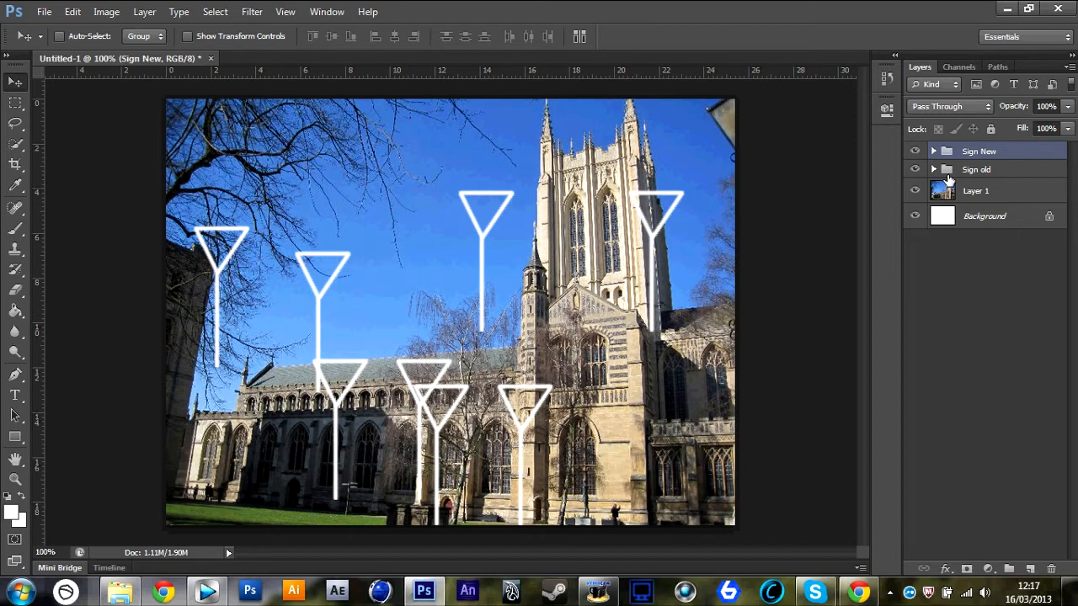
Expand the Sign old group to view its layers, collapse it, and select the cathedral photo layer.
{"action": "left_click", "coordinate": [963, 171]}
{"action": "left_click", "coordinate": [933, 170]}
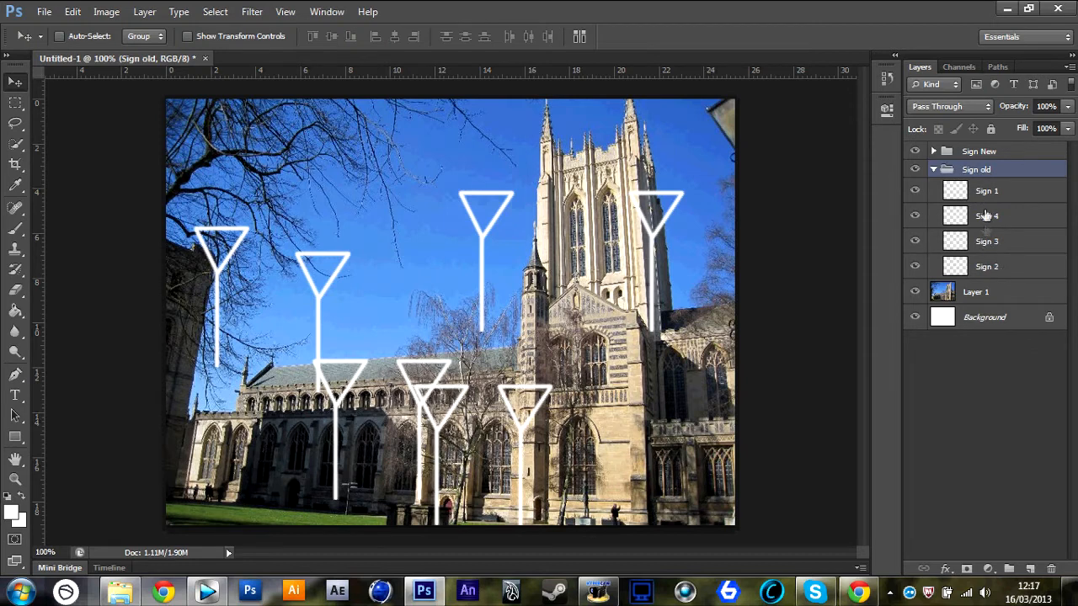
{"action": "left_click", "coordinate": [933, 170]}
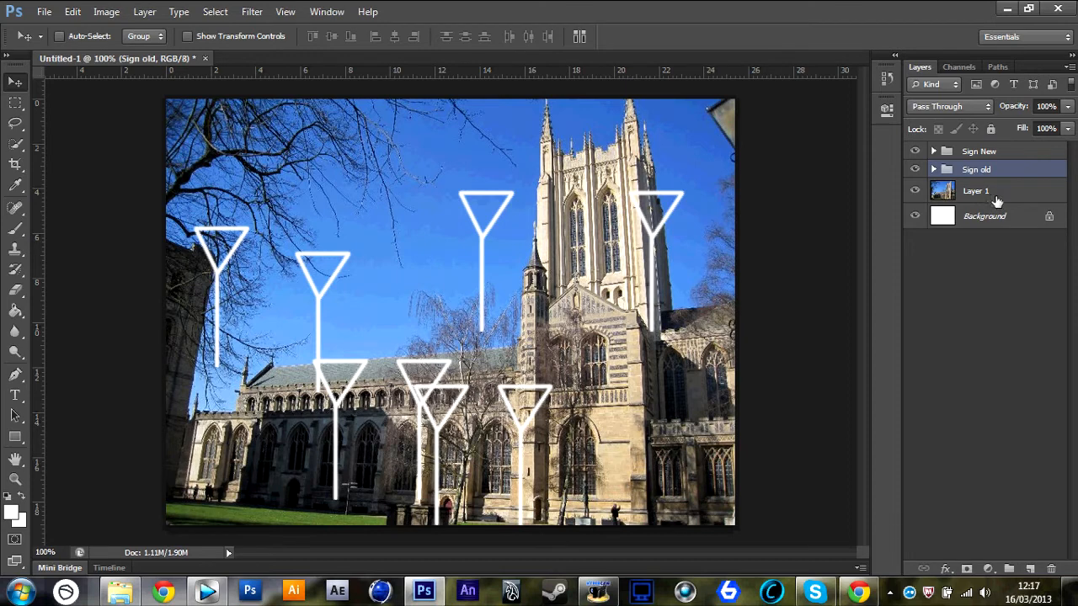
{"action": "left_click", "coordinate": [996, 199]}
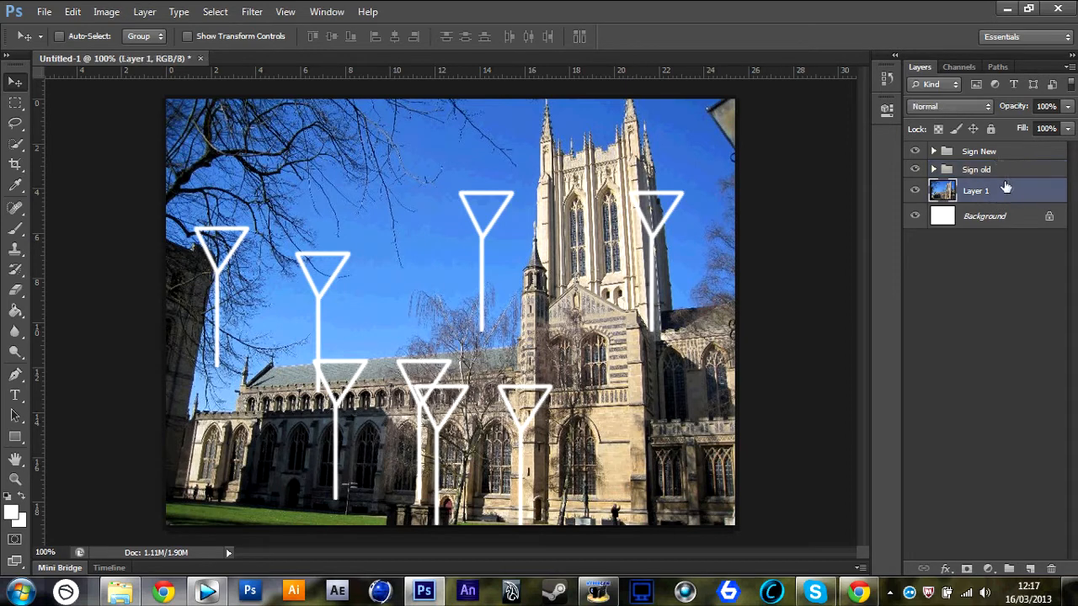
Expand the Sign New group and add a layer mask to its Sign 1 copy layer.
{"action": "left_click", "coordinate": [995, 171]}
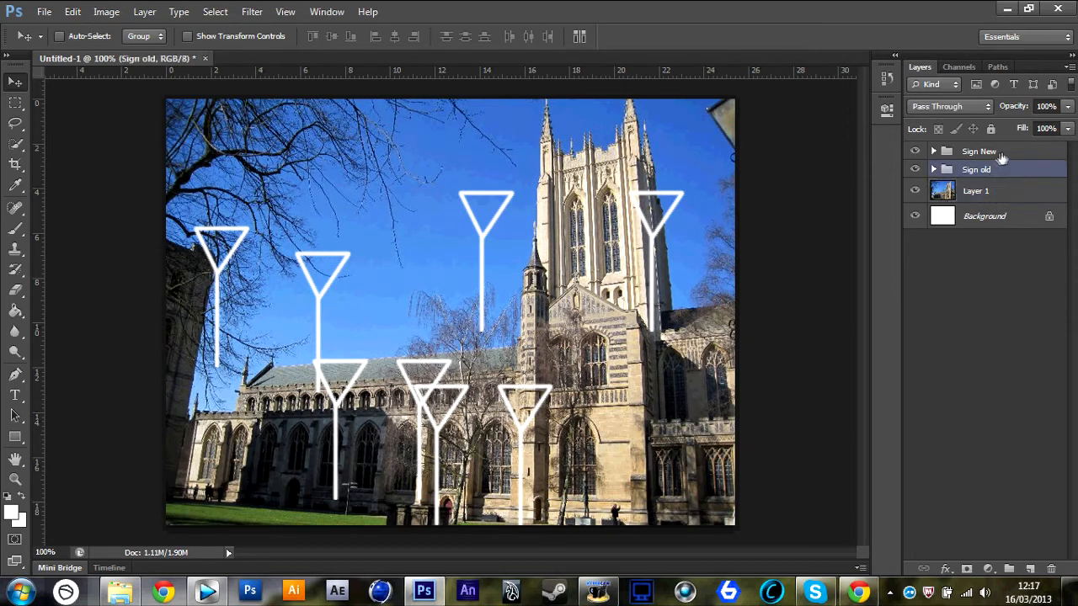
{"action": "left_click", "coordinate": [1002, 152]}
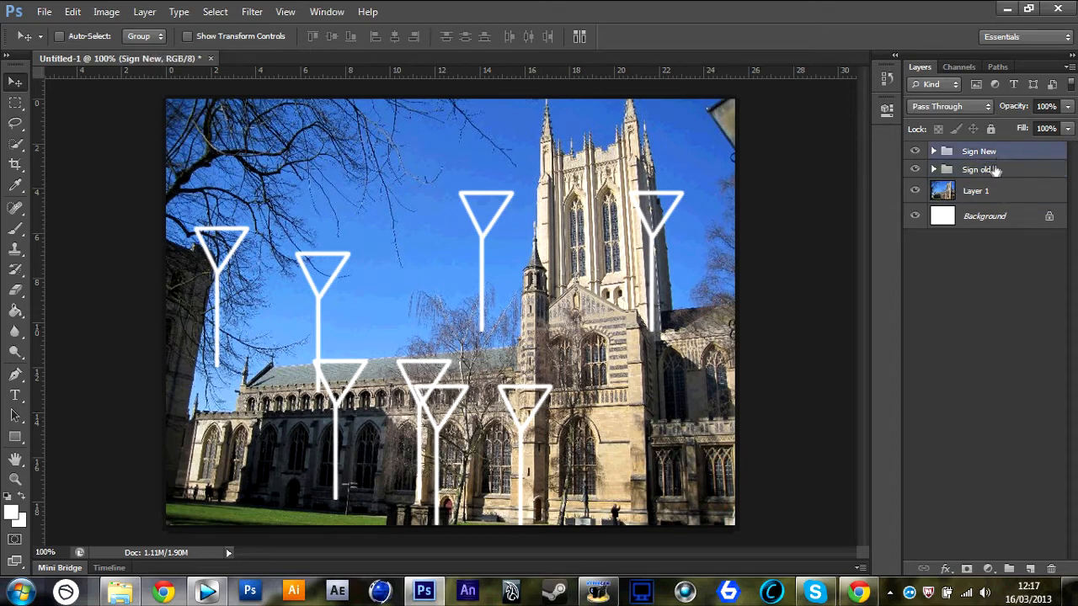
{"action": "left_click", "coordinate": [933, 151]}
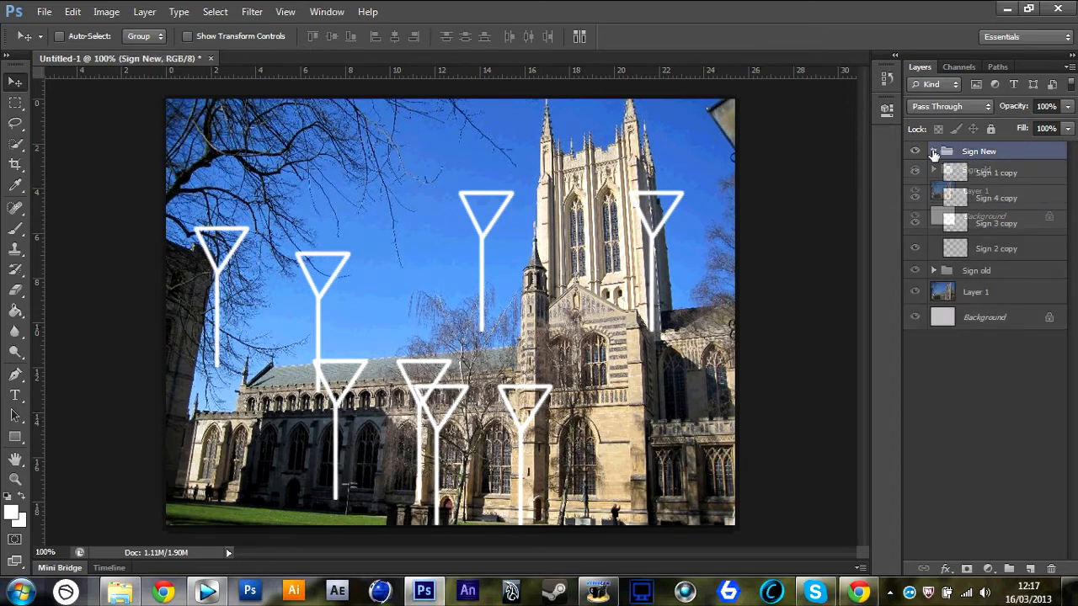
{"action": "left_click", "coordinate": [1028, 177]}
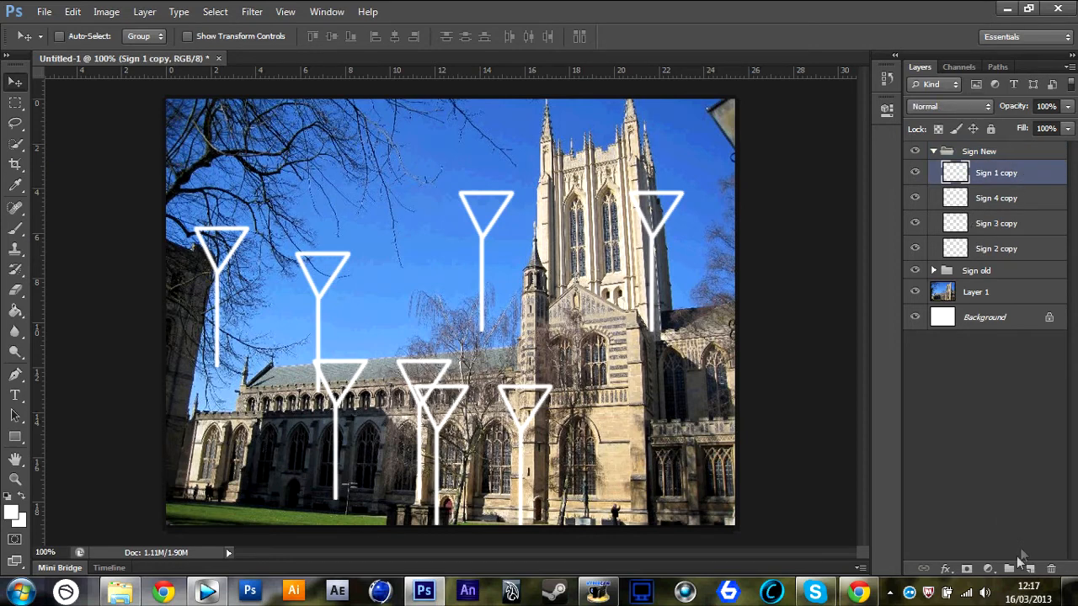
{"action": "left_click", "coordinate": [966, 570]}
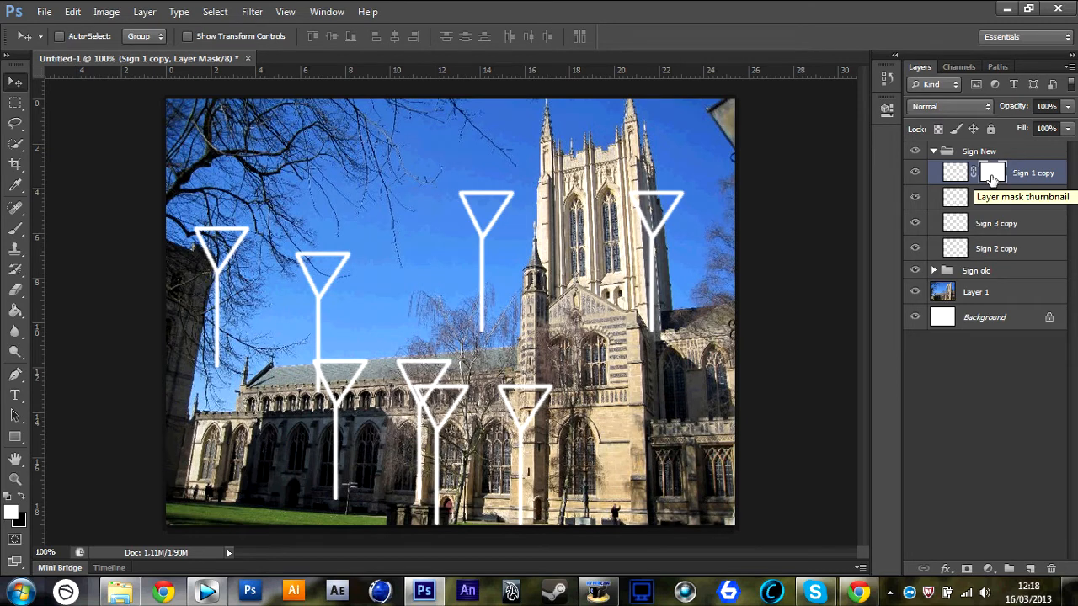
Hide the pole of the leftmost sign by erasing along it on the Sign 1 copy layer mask.
{"action": "key", "text": "b"}
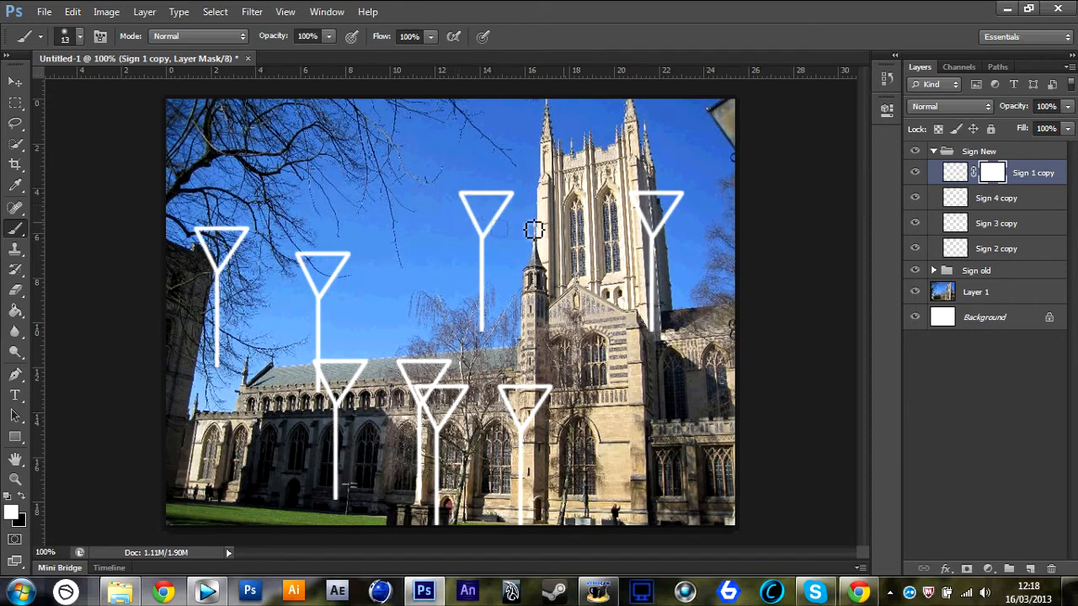
{"action": "left_click", "coordinate": [915, 171]}
{"action": "left_click", "coordinate": [914, 172]}
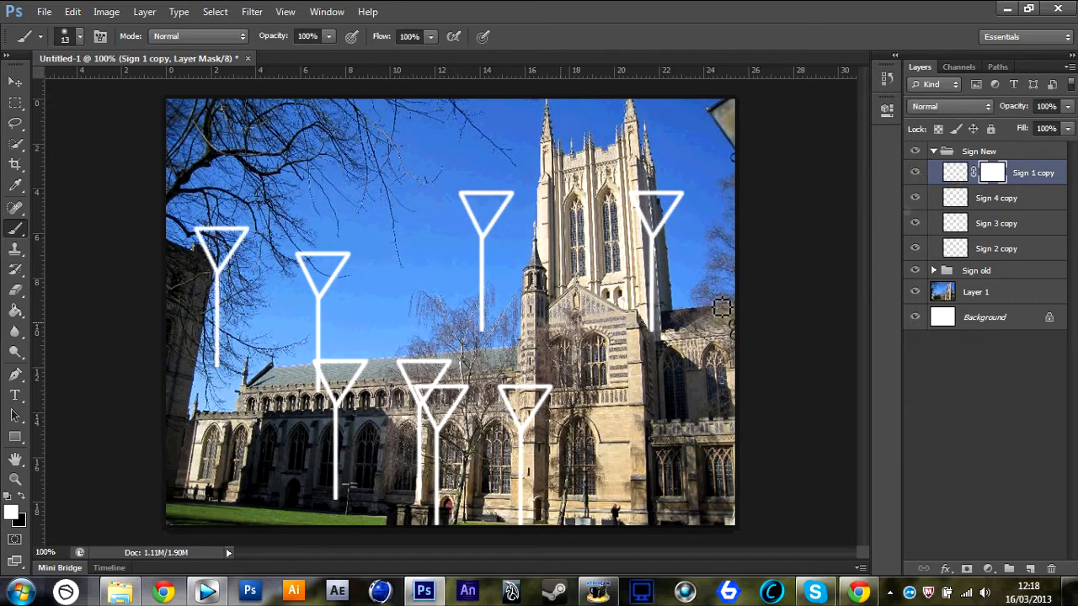
{"action": "key", "text": "e"}
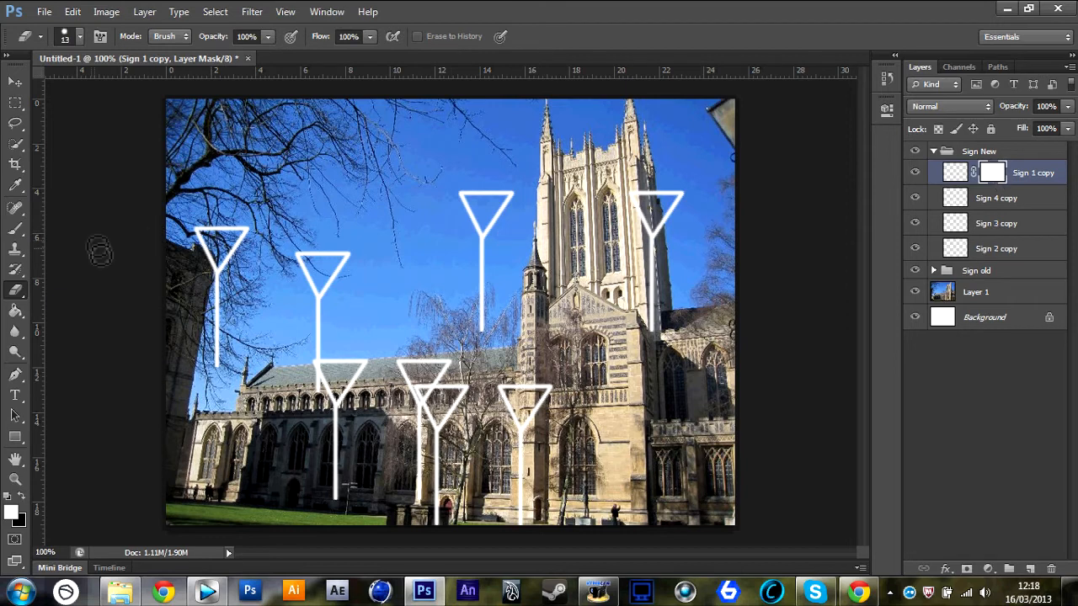
{"action": "mouse_move", "coordinate": [210, 380]}
{"action": "left_mouse_down"}
{"action": "mouse_move", "coordinate": [232, 359]}
{"action": "mouse_move", "coordinate": [211, 346]}
{"action": "mouse_move", "coordinate": [228, 328]}
{"action": "mouse_move", "coordinate": [221, 286]}
{"action": "left_mouse_up"}
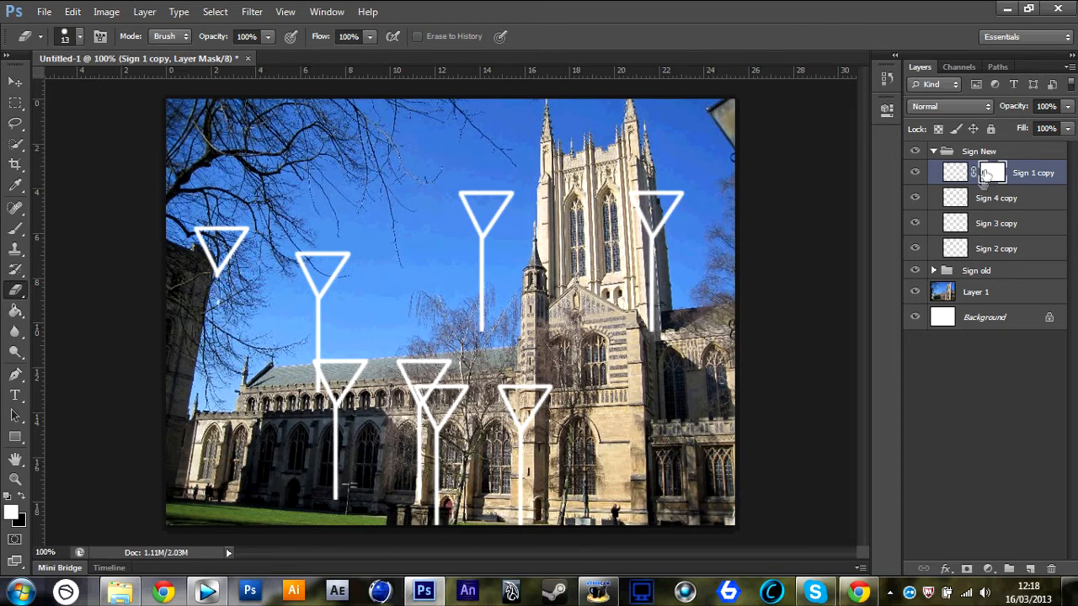
Unlink the layer mask from the Sign 1 copy layer.
{"action": "left_click", "coordinate": [955, 172]}
{"action": "left_click", "coordinate": [995, 207]}
{"action": "left_click", "coordinate": [973, 173]}
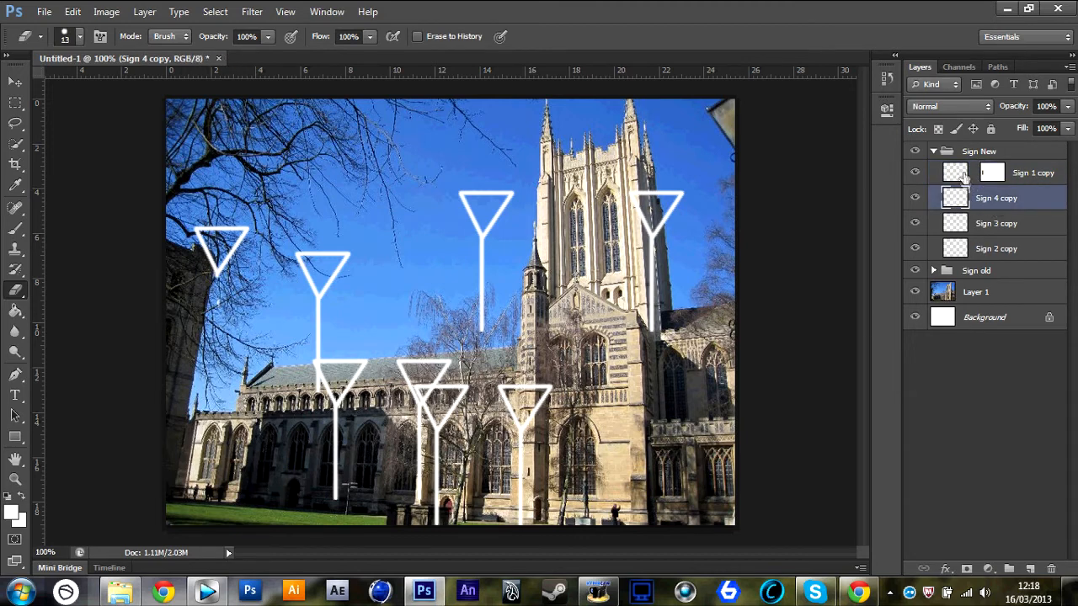
Move the Sign 1 copy artwork slightly down, then move its unlinked mask separately into the open sky on the right.
{"action": "left_click", "coordinate": [955, 172]}
{"action": "key", "text": "v"}
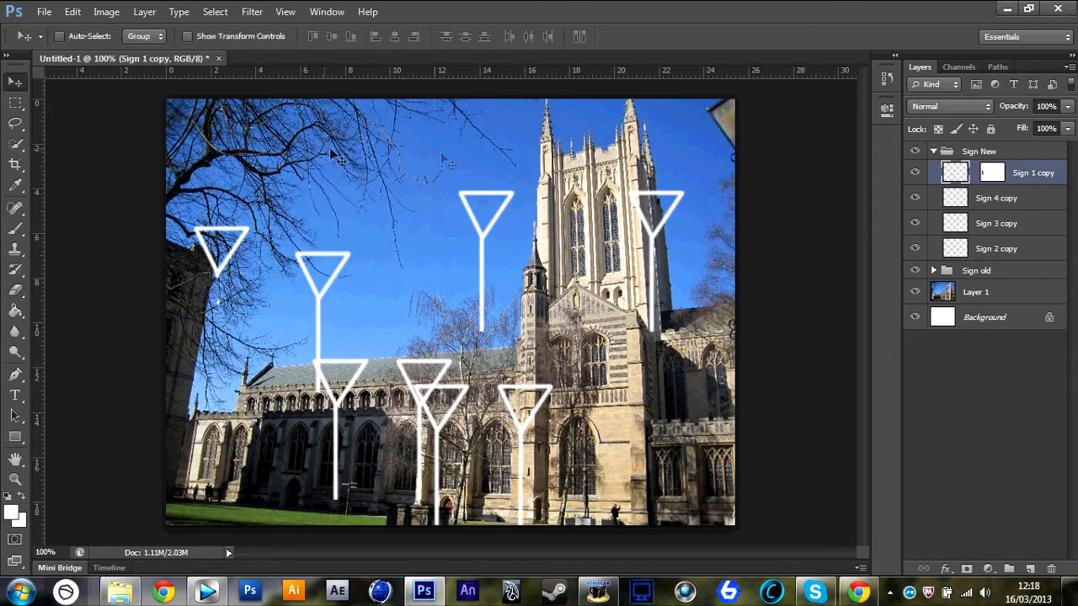
{"action": "left_click_drag", "start_coordinate": [259, 224], "coordinate": [241, 265]}
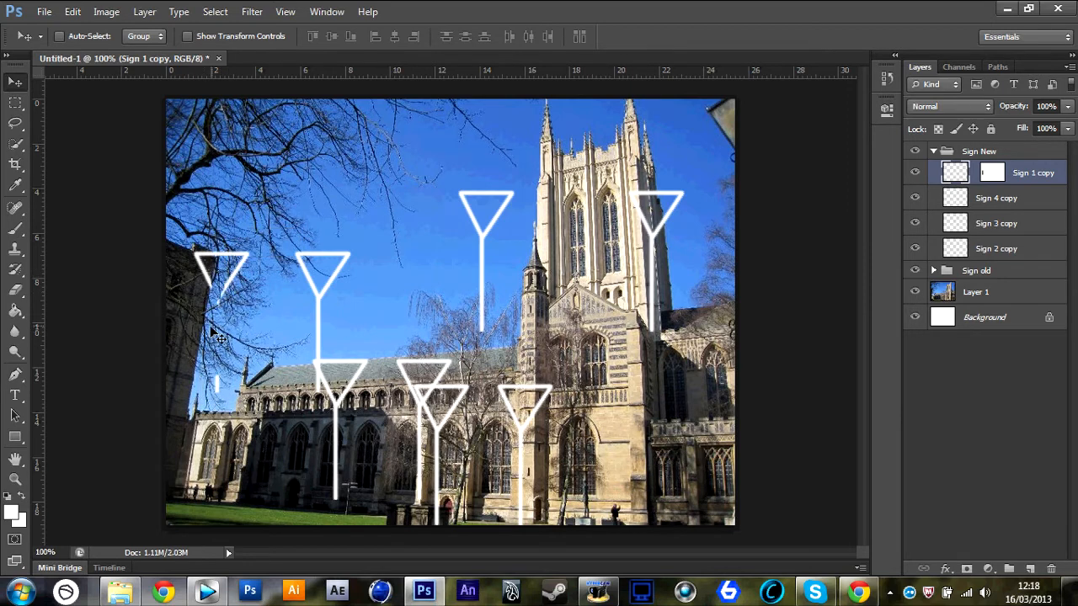
{"action": "left_click", "coordinate": [992, 172]}
{"action": "left_click_drag", "start_coordinate": [220, 347], "coordinate": [418, 283]}
Move the Sign 1 copy artwork into the sky under the mask and nudge it down, up and right, ending beside the sign near the tower.
{"action": "left_click", "coordinate": [955, 173]}
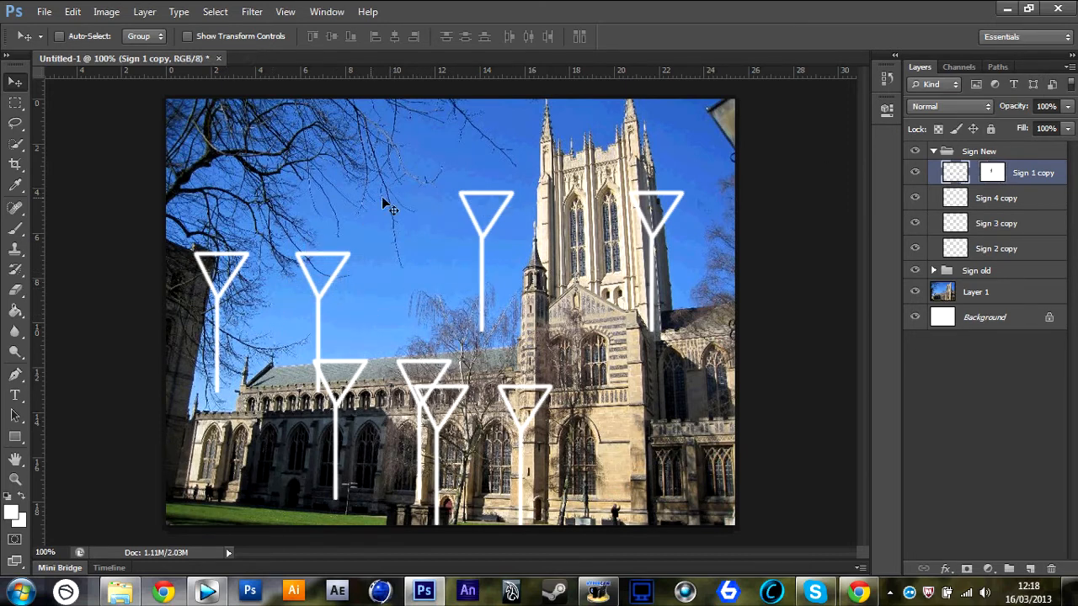
{"action": "left_click_drag", "start_coordinate": [238, 268], "coordinate": [437, 199]}
{"action": "key", "text": "Down"}
{"action": "key", "text": "shift+Down"}
{"action": "key", "text": "shift+Down"}
{"action": "key", "text": "shift+Down"}
{"action": "key", "text": "shift+Down"}
{"action": "key", "text": "shift+Down"}
{"action": "key", "text": "shift+Down"}
{"action": "key", "text": "shift+Down"}
{"action": "key", "text": "shift+Down"}
{"action": "key", "text": "shift+Down"}
{"action": "key", "text": "shift+Down"}
{"action": "key", "text": "shift+Down"}
{"action": "key", "text": "shift+Down"}
{"action": "key", "text": "shift+Down"}
{"action": "key", "text": "shift+Down"}
{"action": "key", "text": "shift+Up"}
{"action": "key", "text": "shift+Up"}
{"action": "key", "text": "shift+Up"}
{"action": "key", "text": "shift+Up"}
{"action": "key", "text": "shift+Up"}
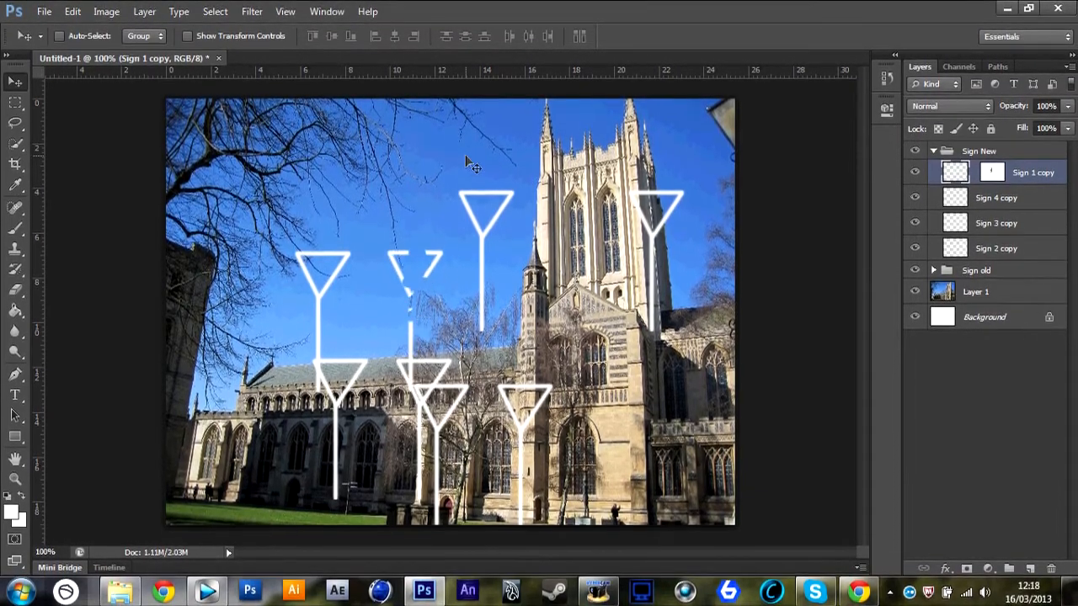
{"action": "key", "text": "shift+Up"}
{"action": "key", "text": "shift+Up"}
{"action": "key", "text": "shift+Up"}
{"action": "key", "text": "shift+Up"}
{"action": "key", "text": "shift+Up"}
{"action": "key", "text": "shift+Up"}
{"action": "key", "text": "shift+Up"}
{"action": "key", "text": "shift+Up"}
{"action": "key", "text": "shift+Up"}
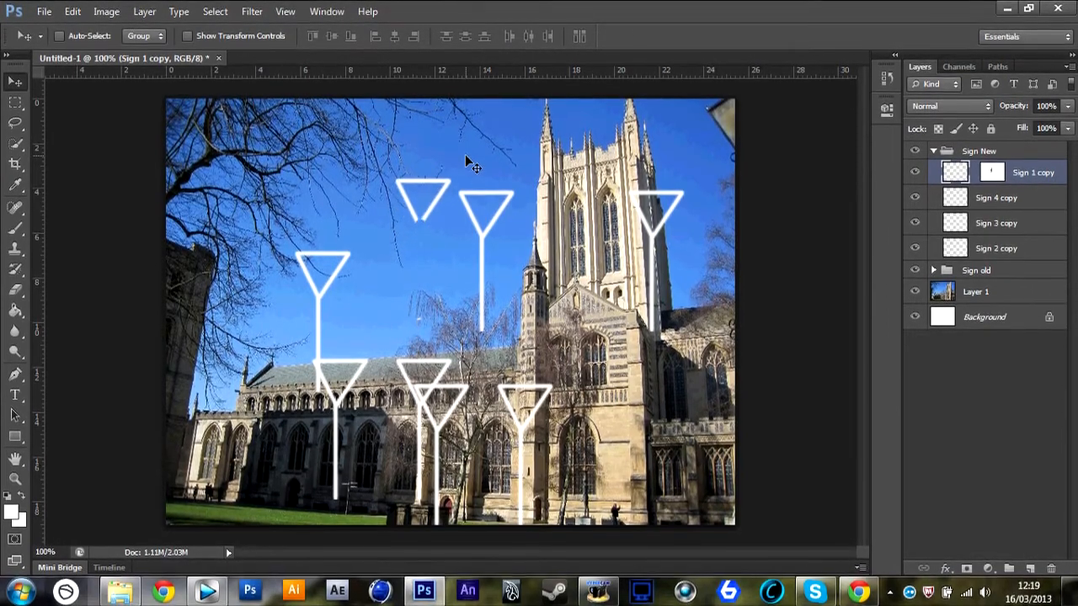
{"action": "key", "text": "shift+Right"}
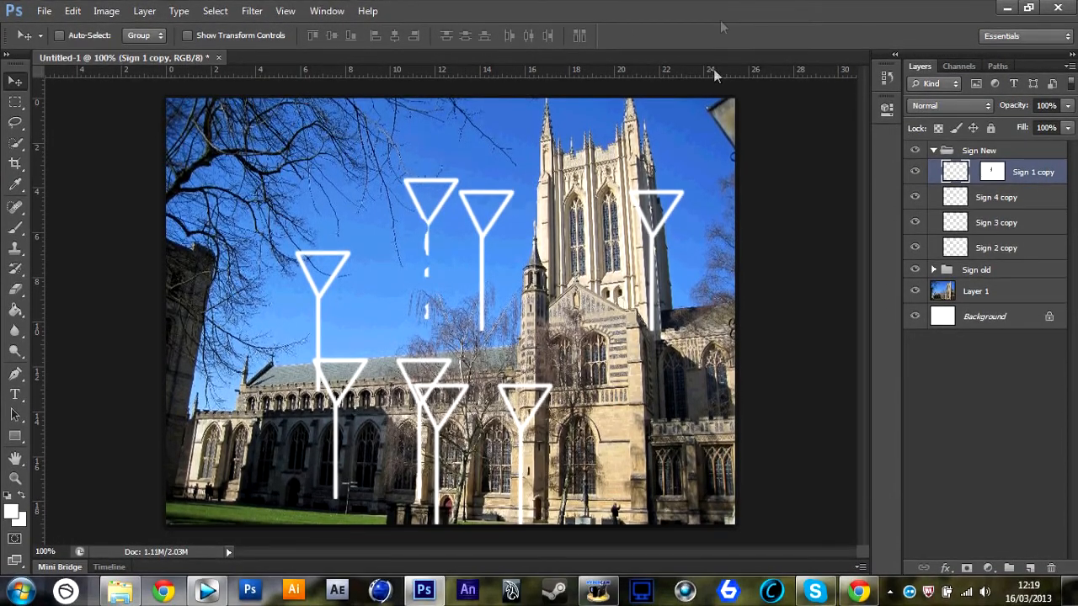
Paint the Sign 1 copy mask white with a size 80 brush to restore the whole sign, and relink the mask to its layer.
{"action": "left_click", "coordinate": [993, 171]}
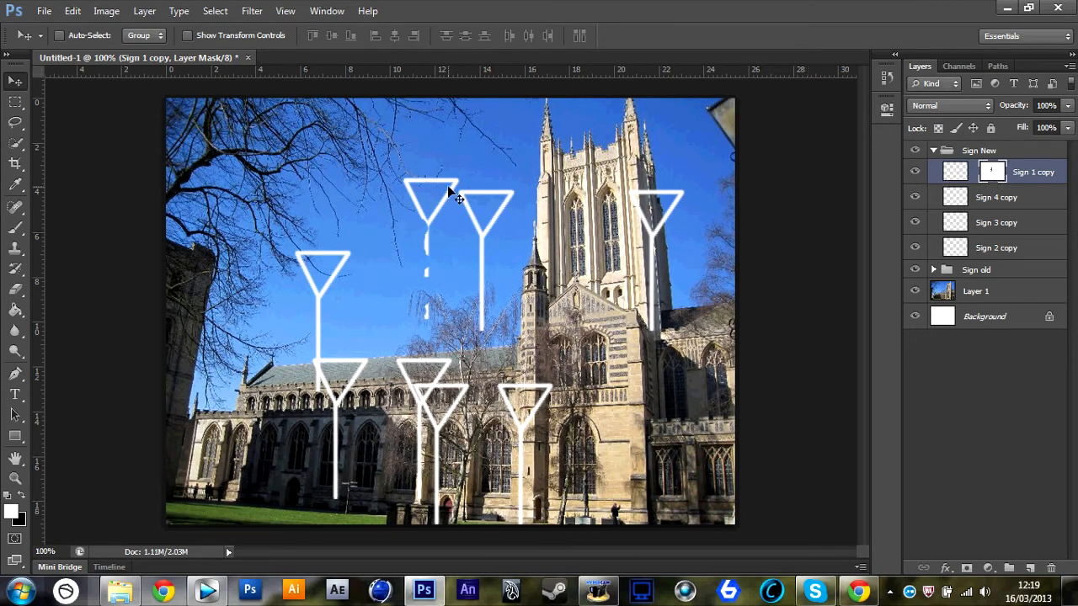
{"action": "key", "text": "b"}
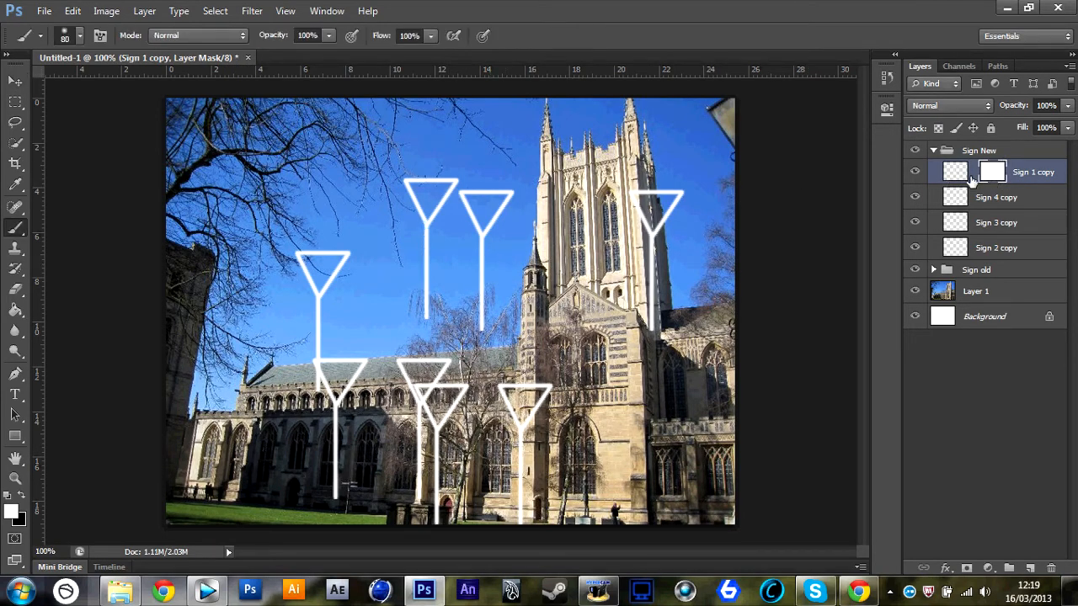
{"action": "left_click", "coordinate": [972, 176]}
Highlight the layers in the Sign New group one after another, including the Sign 1 copy mask, ending on Sign 3 copy.
{"action": "left_click", "coordinate": [1001, 205]}
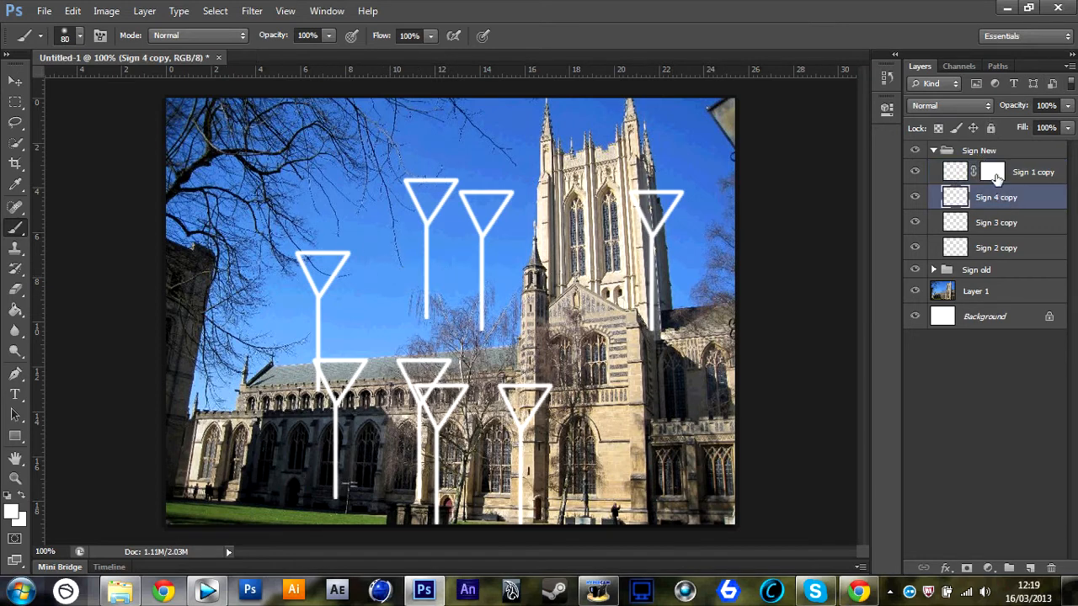
{"action": "left_click", "coordinate": [994, 177]}
{"action": "left_click", "coordinate": [1004, 198]}
{"action": "left_click", "coordinate": [997, 222]}
{"action": "left_click", "coordinate": [990, 246]}
{"action": "left_click", "coordinate": [998, 224]}
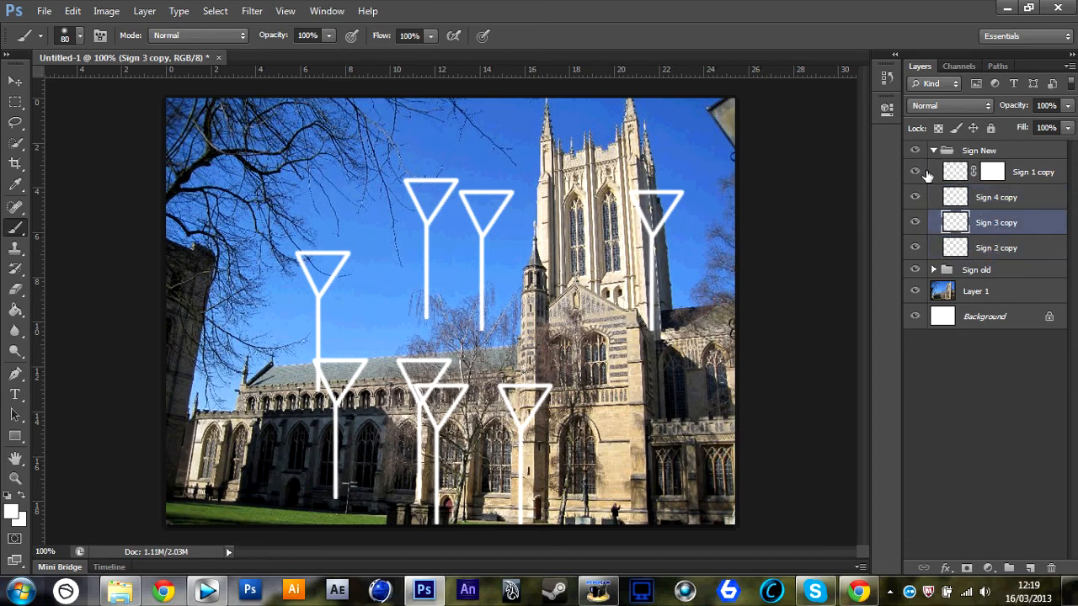